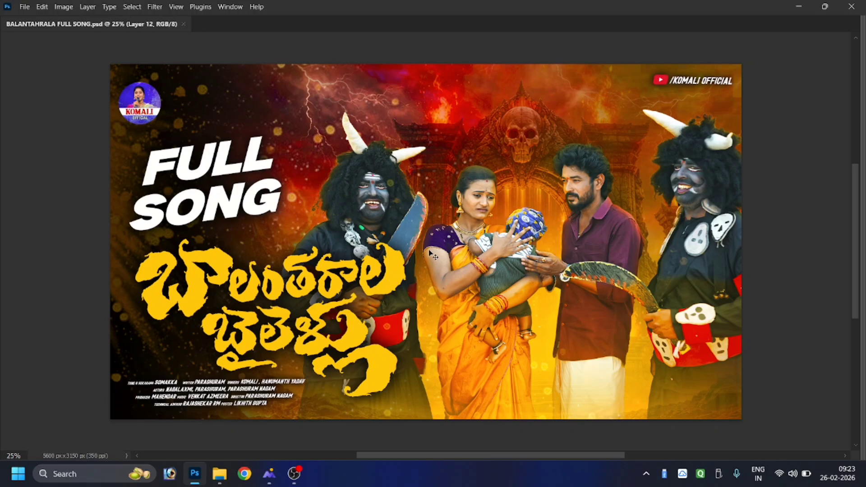
- Examine the finished FULL SONG poster at several magnifications, both full-screen and with the workspace panels shown
key(Tab)
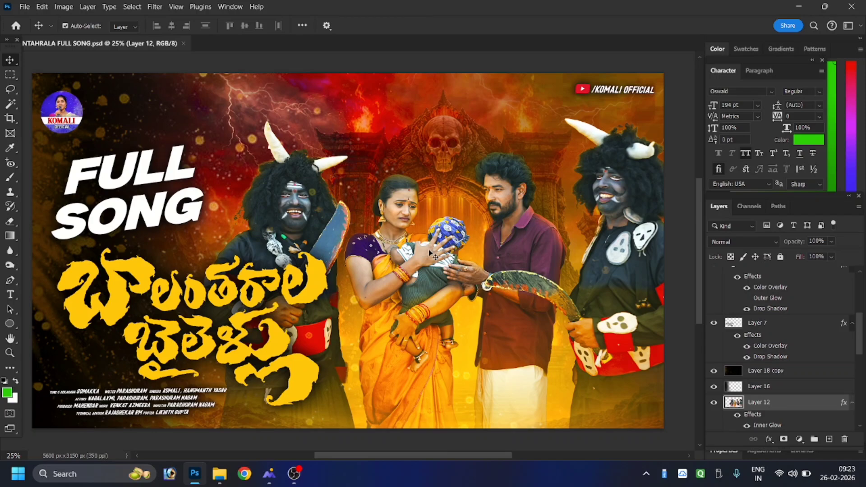
key(ctrl+minus)
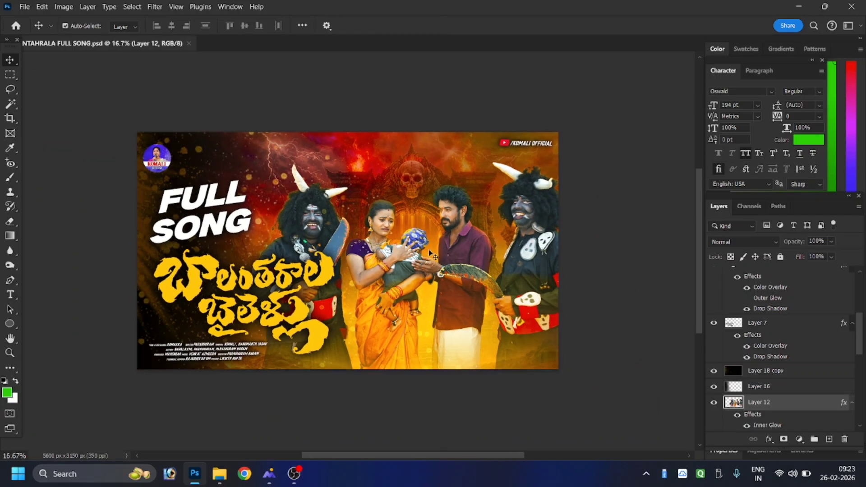
key(ctrl+plus)
key(ctrl+minus)
key(ctrl+plus)
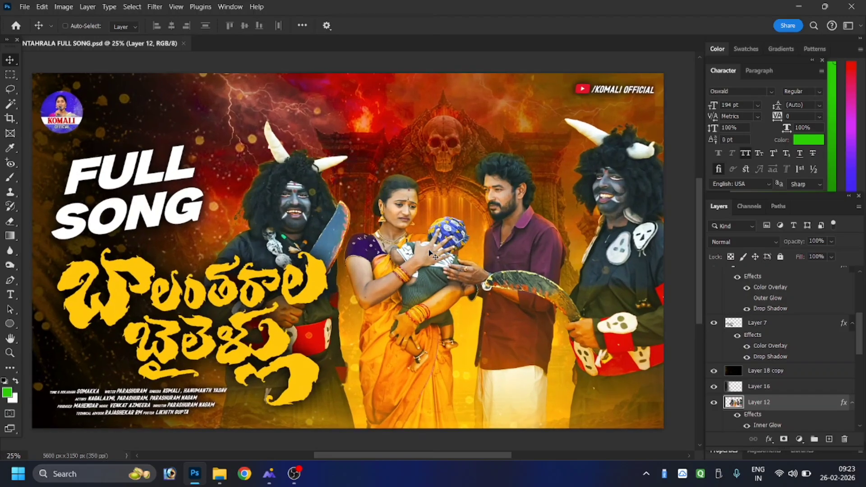
key(ctrl+minus)
key(ctrl+plus)
key(ctrl+minus)
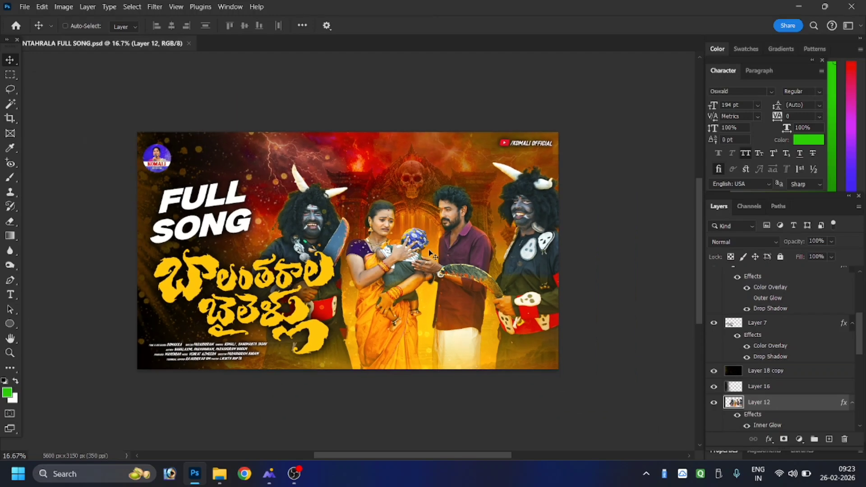
key(ctrl+plus)
key(ctrl+minus)
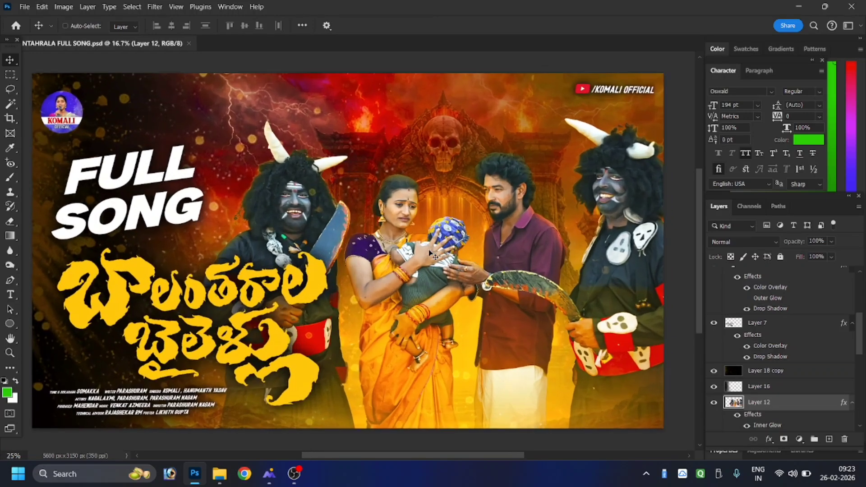
key(ctrl+plus)
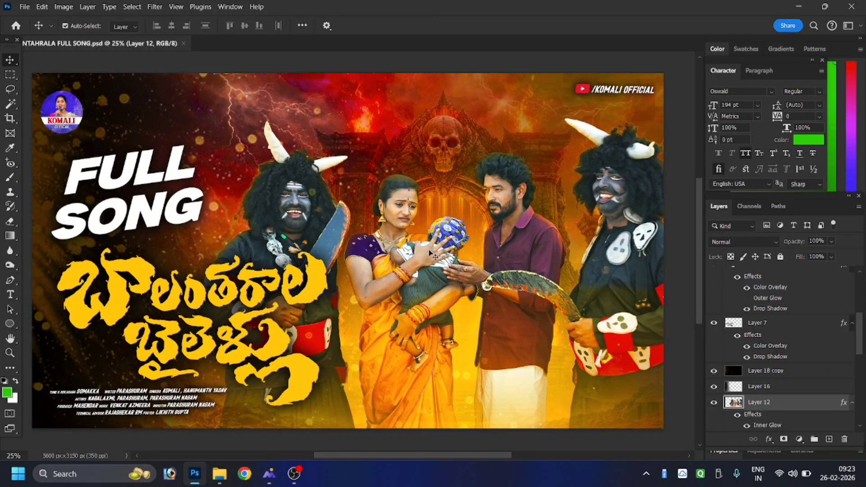
key(Tab)
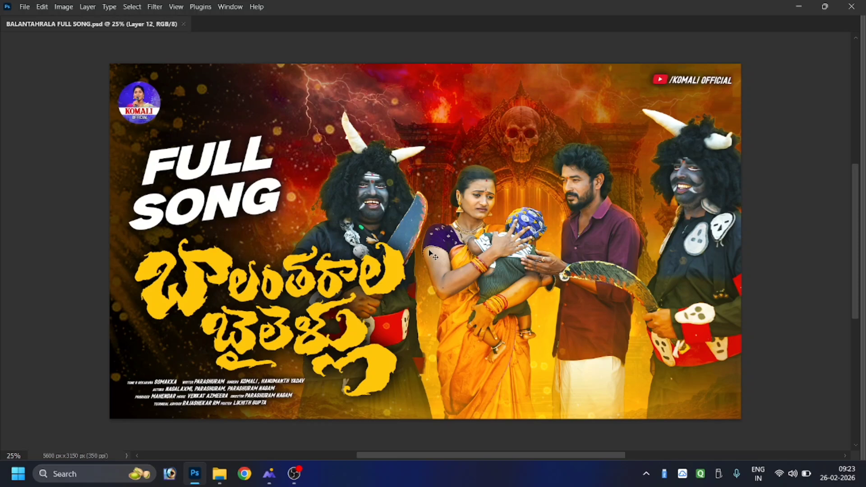
scroll(433, 255, up, 1)
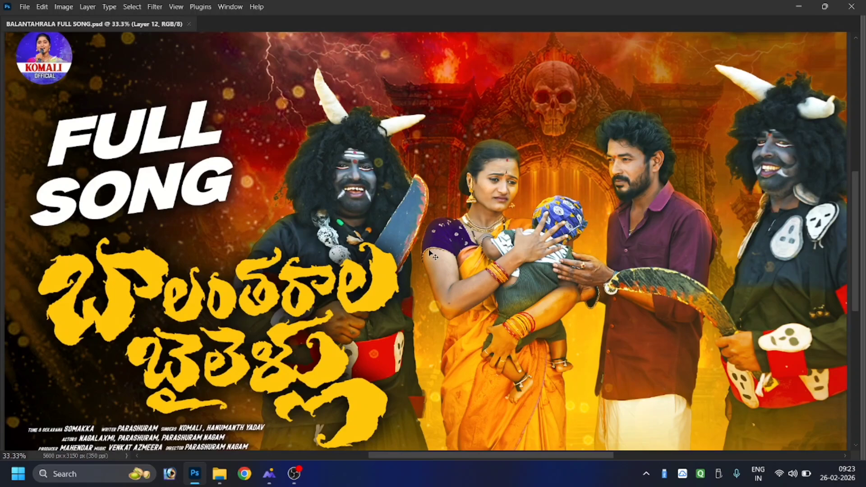
scroll(432, 255, down, 1)
scroll(432, 255, down, 1)
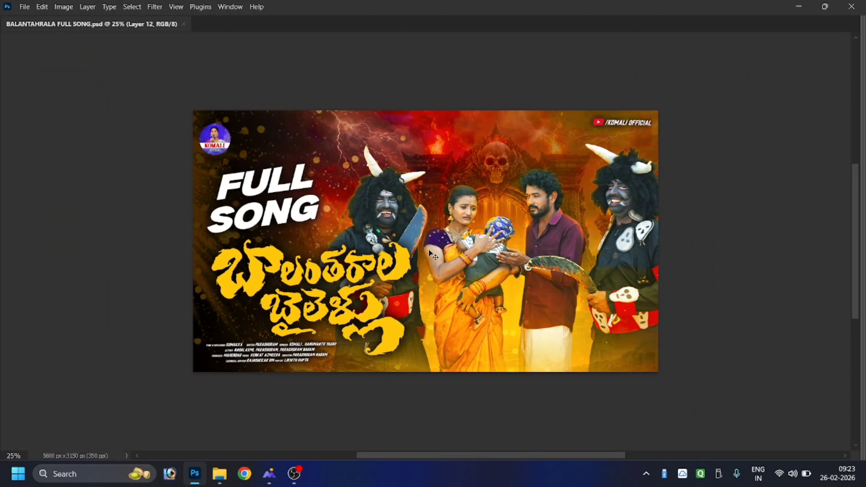
scroll(433, 255, up, 1)
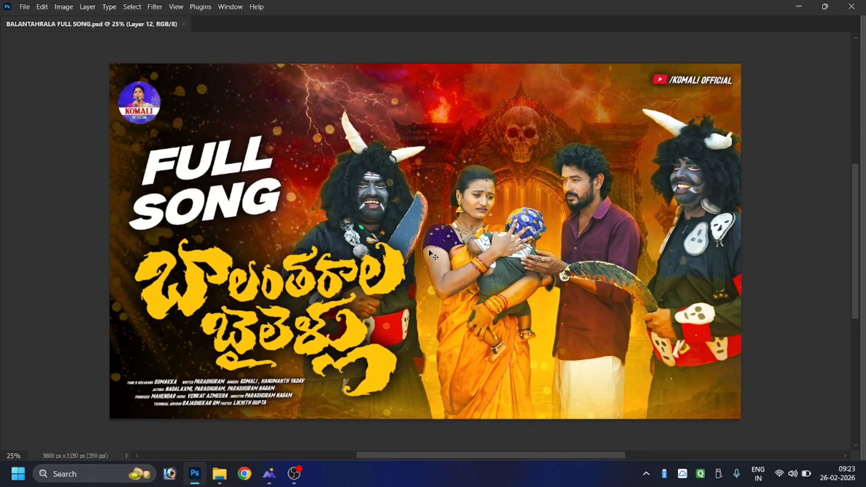
scroll(429, 252, up, 1)
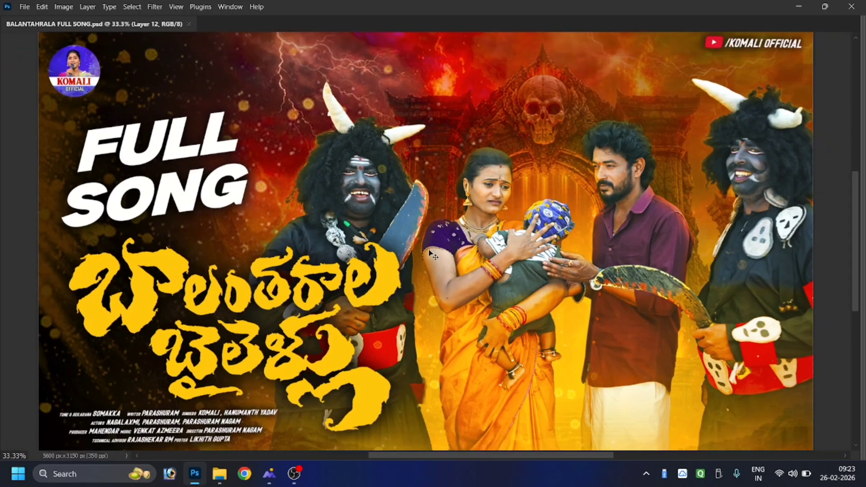
scroll(429, 252, down, 1)
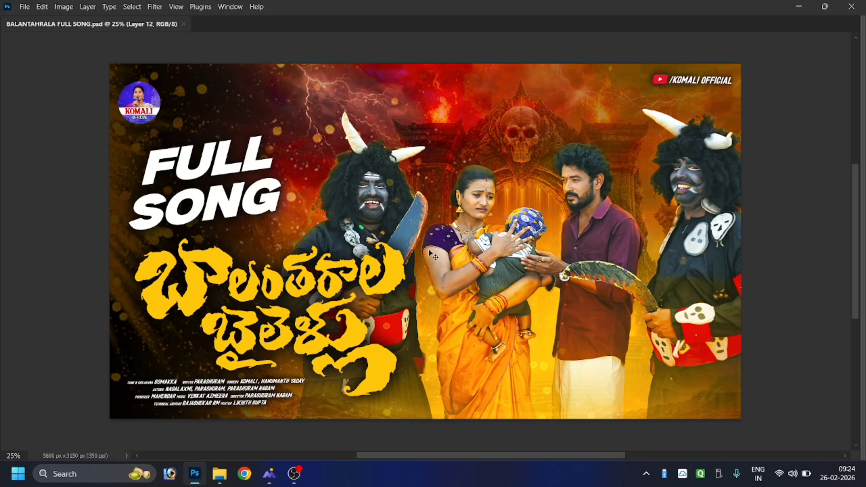
key(ctrl+minus)
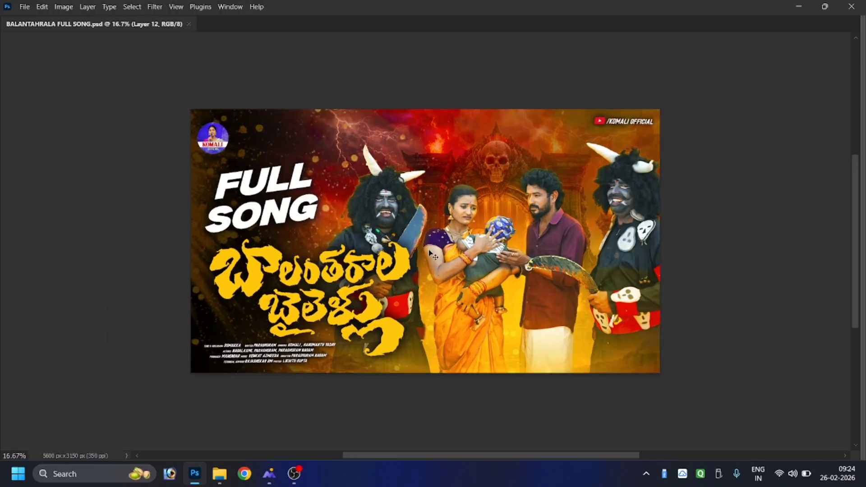
key(ctrl+equal)
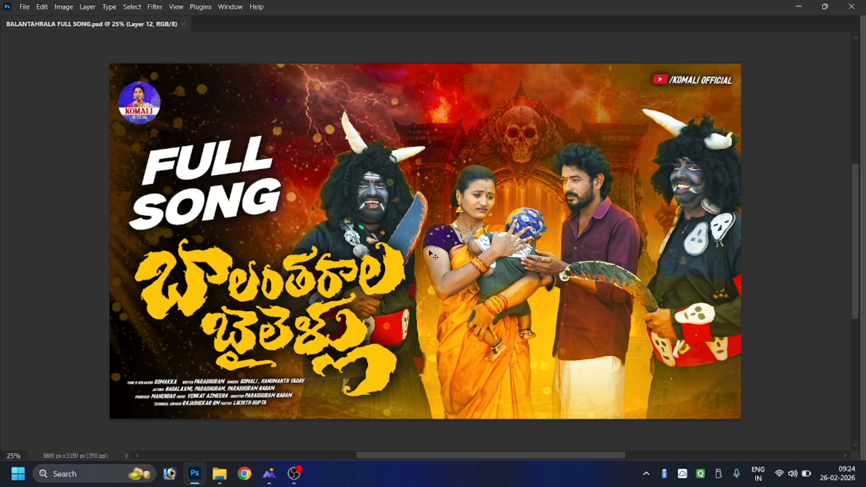
key(ctrl+equal)
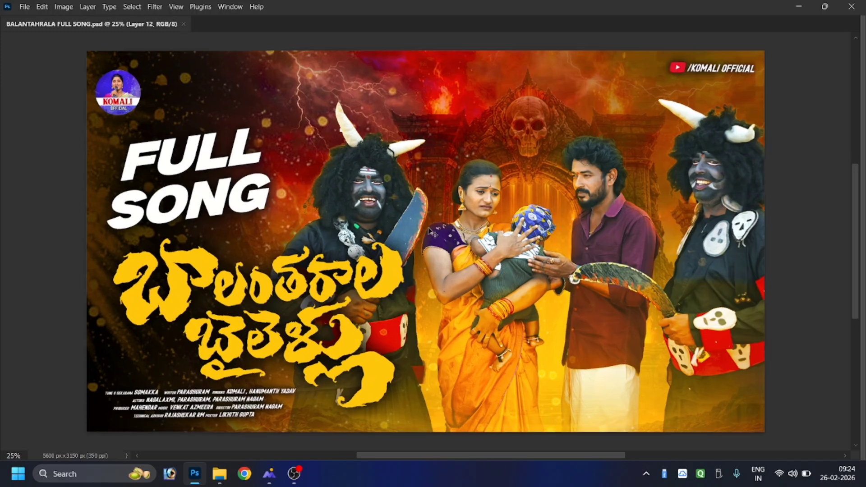
key(ctrl+minus)
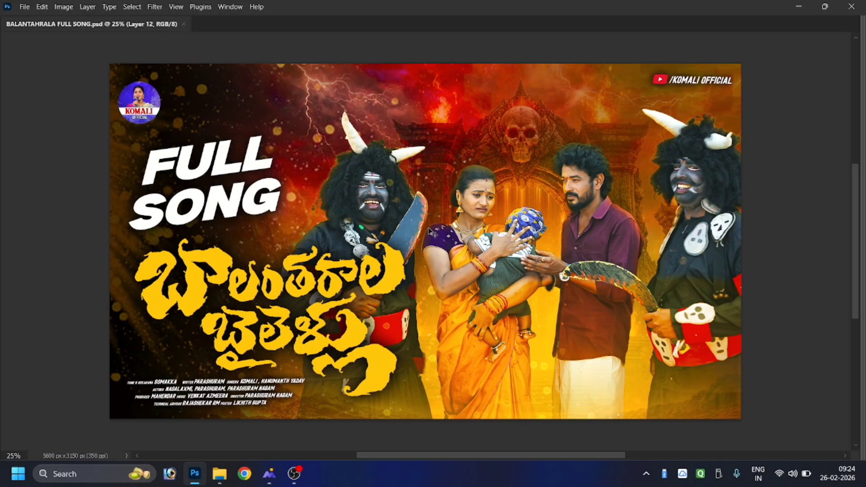
key(ctrl+minus)
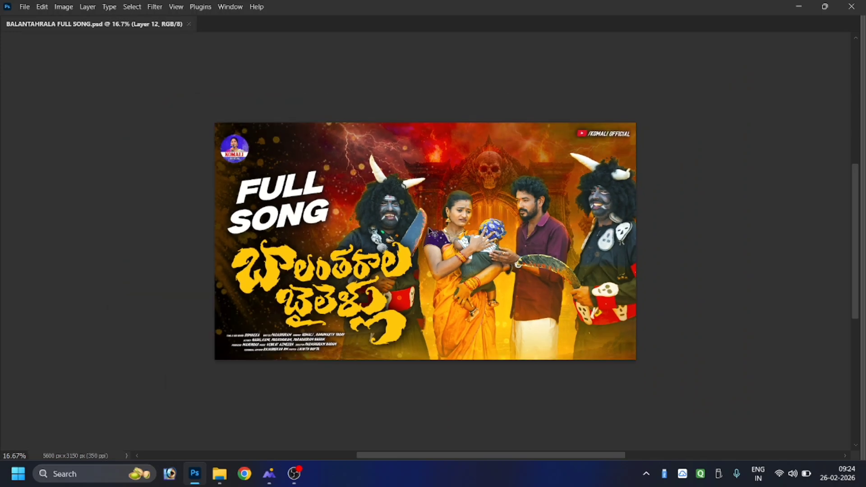
key(ctrl+plus)
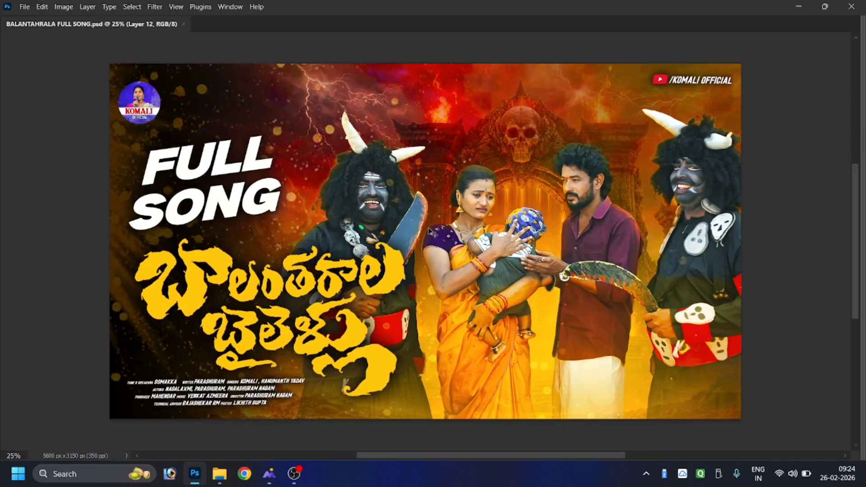
key(Tab)
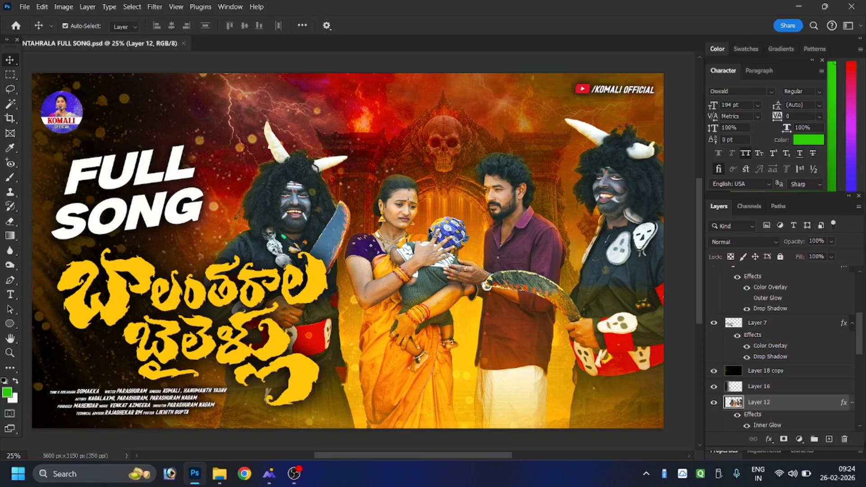
key(ctrl)
key(ctrl+minus)
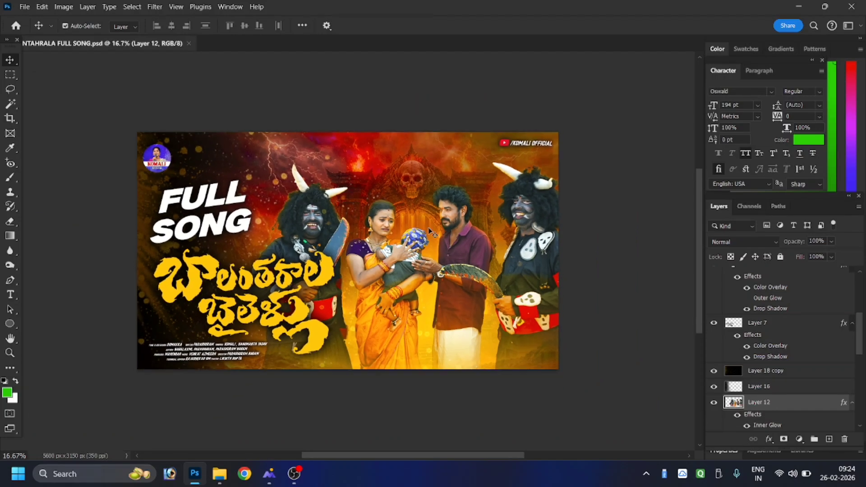
key(ctrl+plus)
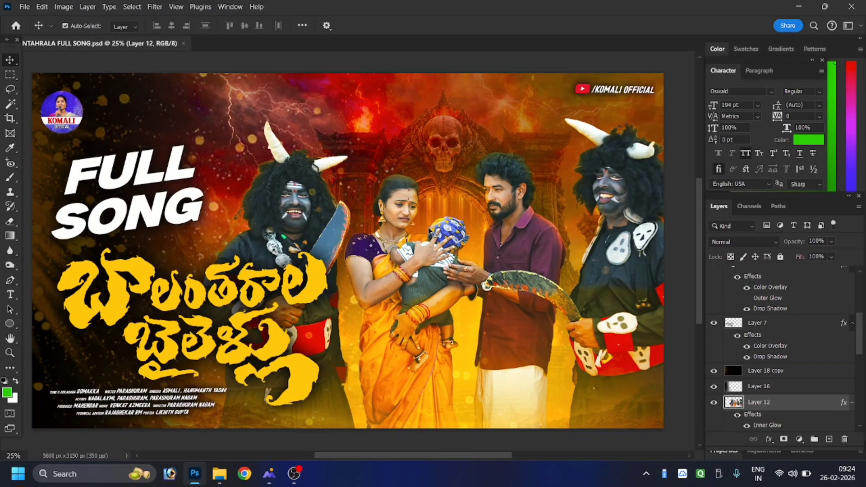
key(ctrl+minus)
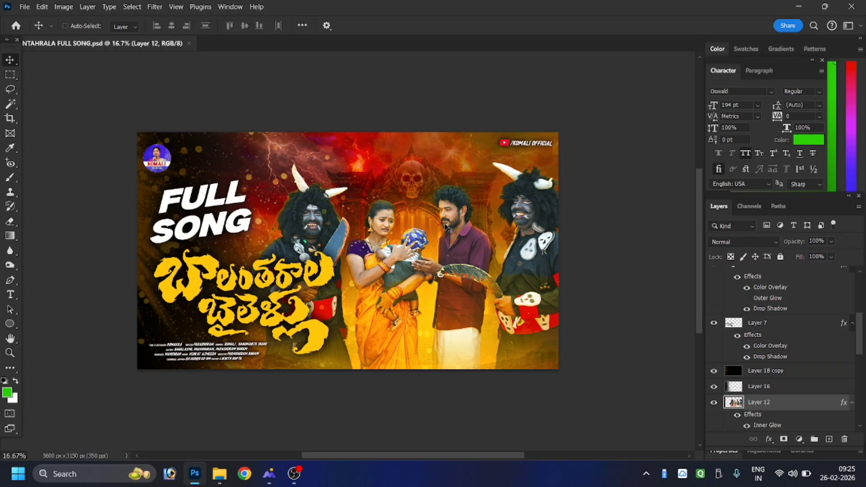
key(ctrl+plus)
drag(559, 165, 530, 163)
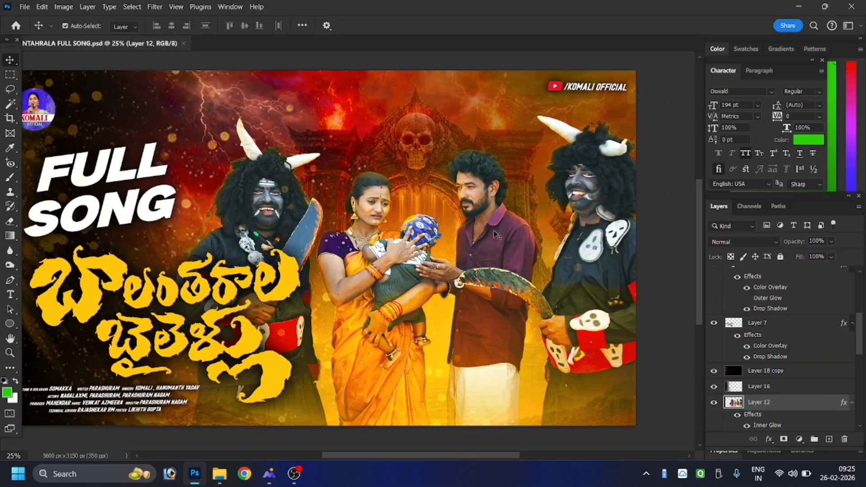
- Select the glowing particle overlay on Layer 18 copy and reposition it across the poster
click(499, 232)
key(ctrl)
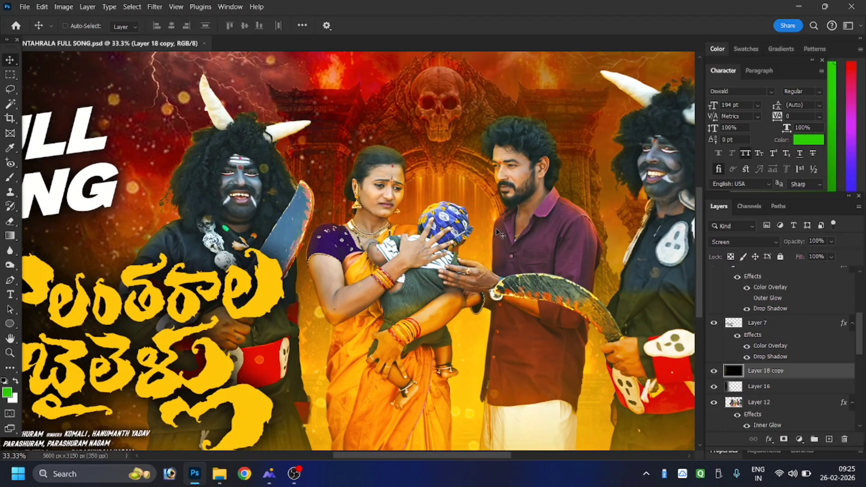
key(Tab)
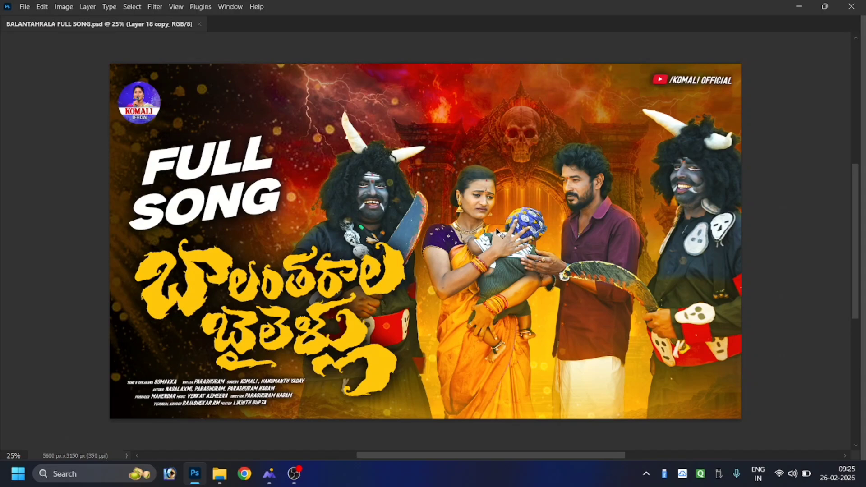
key(ctrl+plus)
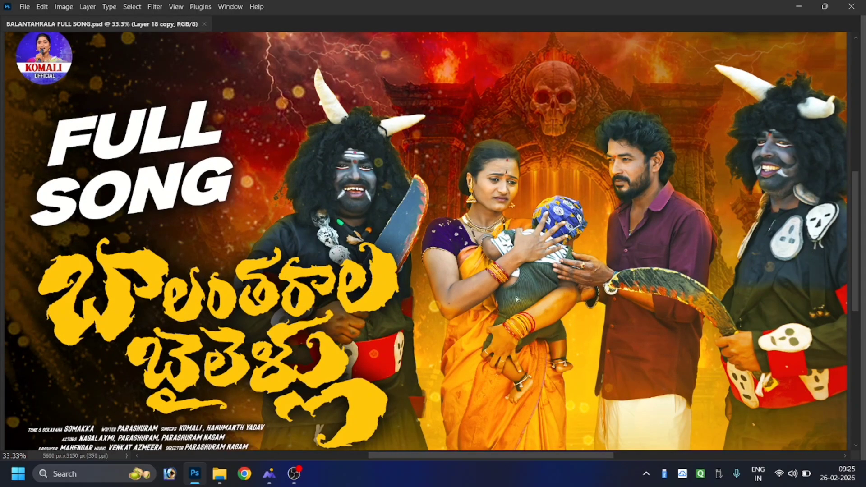
drag(516, 296, 200, 250)
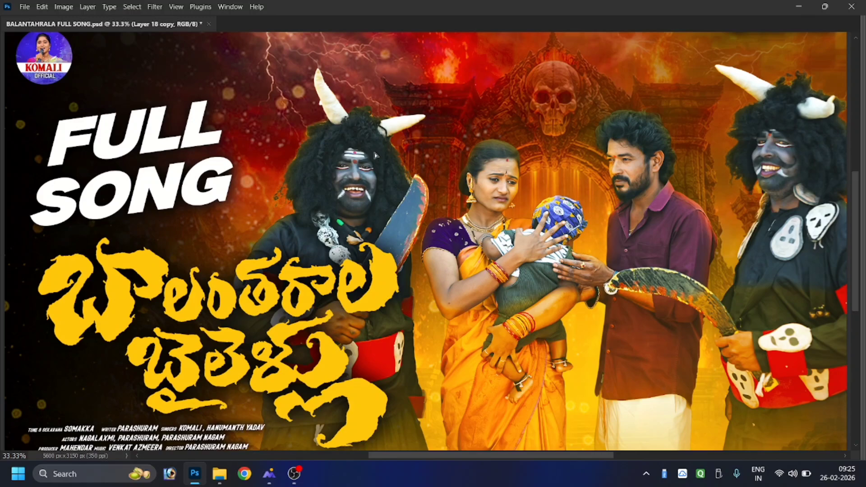
key(ctrl+minus)
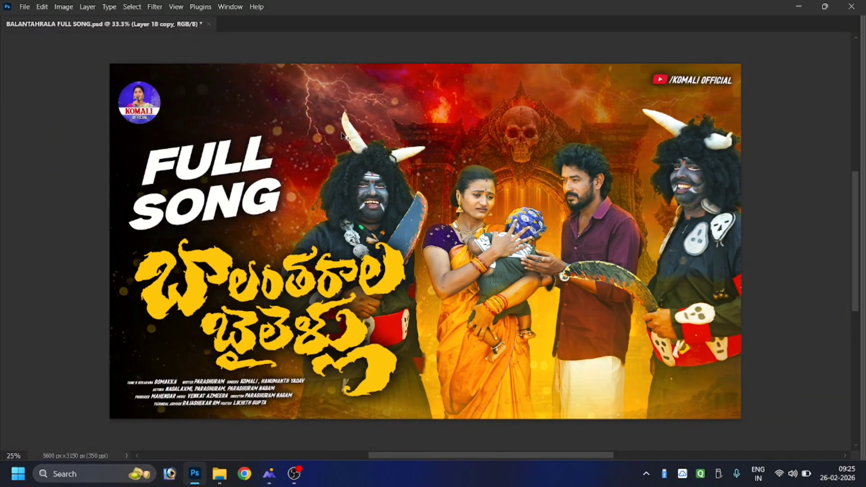
key(ctrl+minus)
key(Tab)
key(ctrl+plus)
key(ctrl+plus)
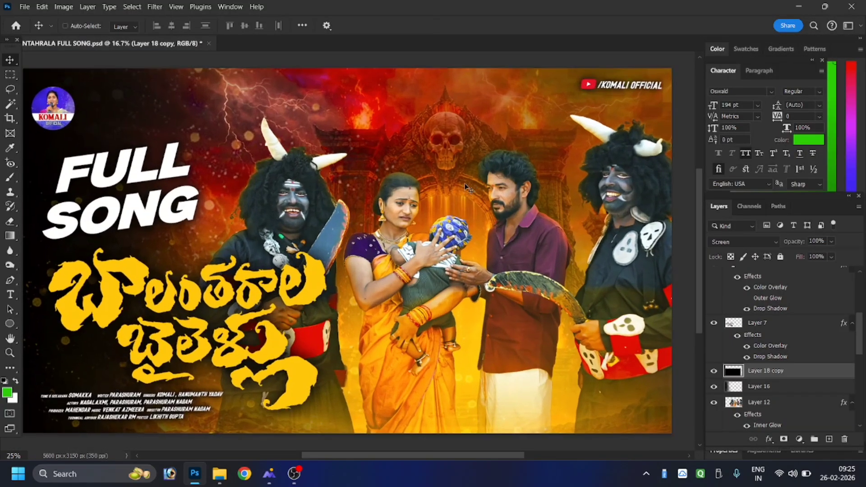
key(ctrl+minus)
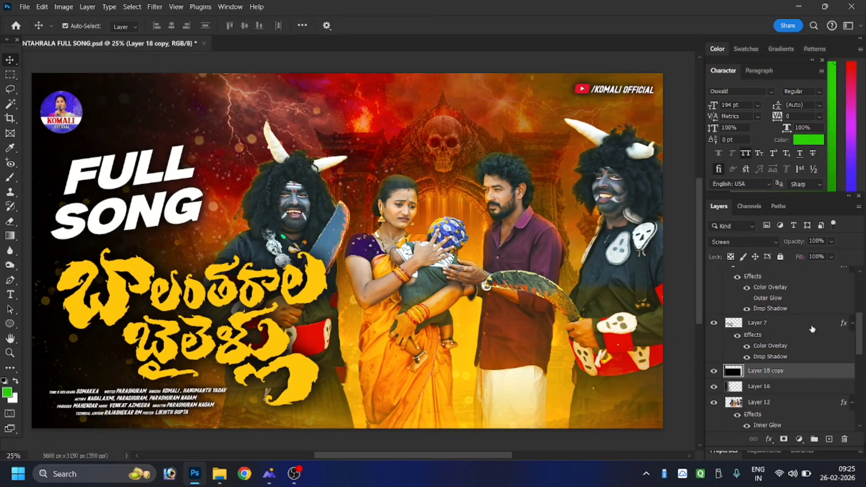
- Hide Layer 12, which holds the cut-out characters, so only the background and titles remain
click(762, 405)
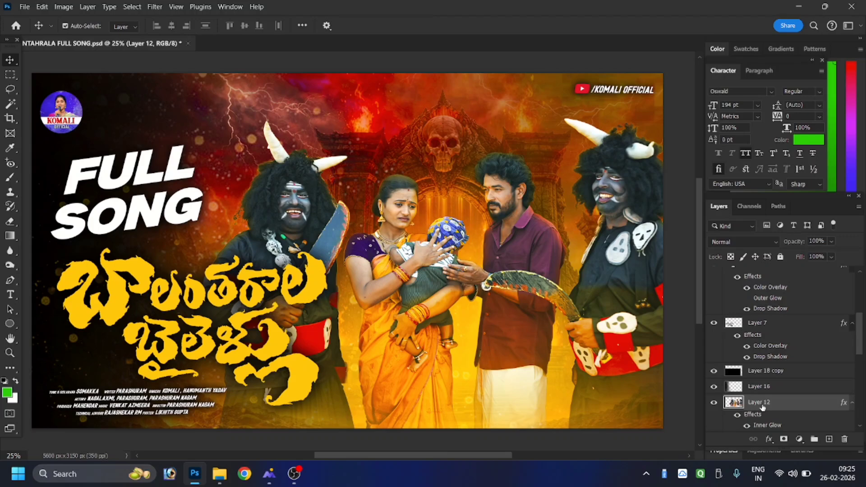
click(707, 406)
key(ctrl+minus)
key(ctrl+plus)
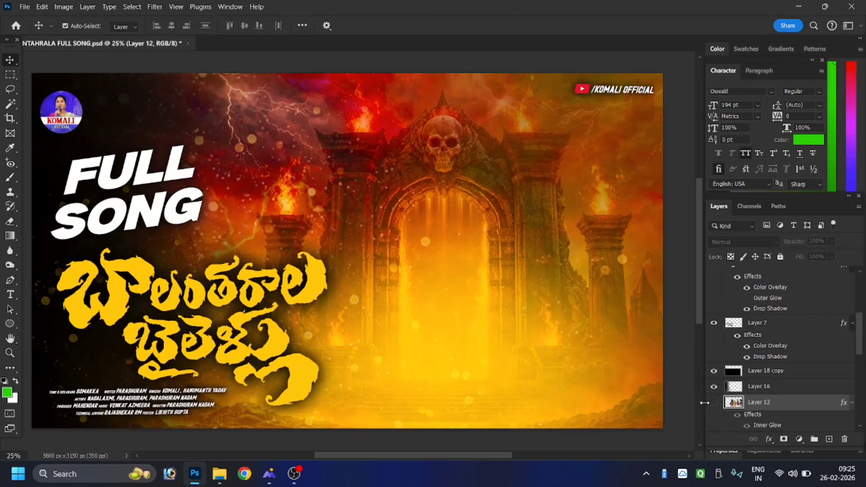
- Move the overlays on Layer 18 copy, Layer 18 and Layer 5 off the gate background, and shift Layer 11 copy slightly down and right
drag(413, 164, 52, 265)
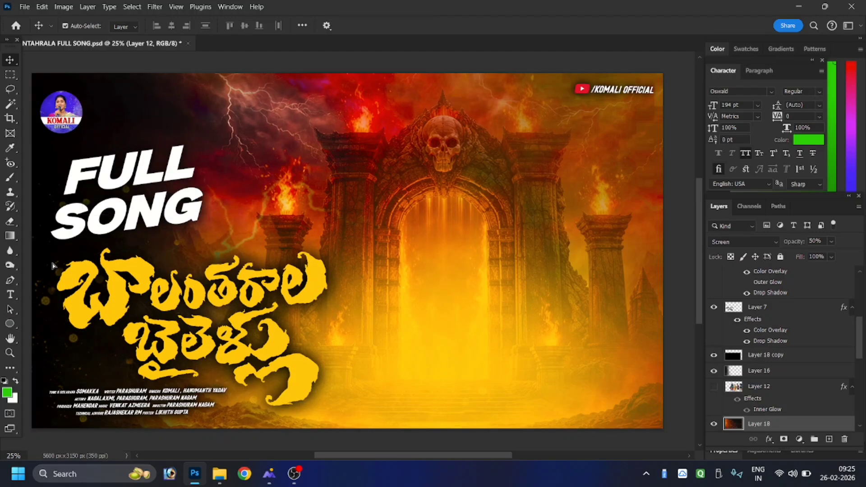
drag(406, 174, 422, 311)
drag(445, 153, 331, 242)
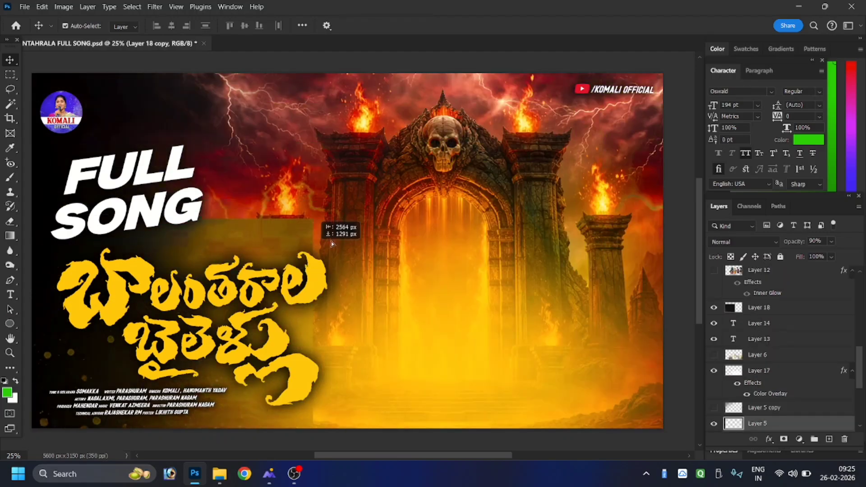
drag(403, 180, 439, 203)
key(ctrl+minus)
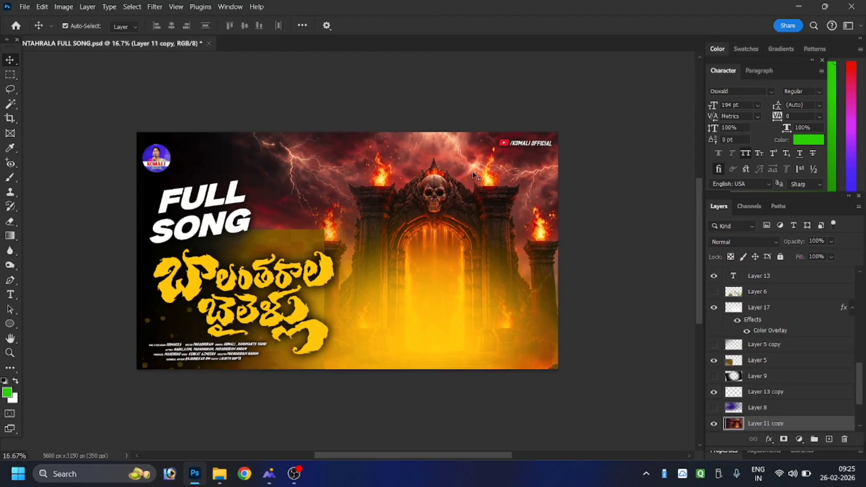
- Hide Layer 11 copy, which holds the skull gate background, and dismiss the Java update notification
key(ctrl+plus)
key(ctrl+plus)
key(ctrl+minus)
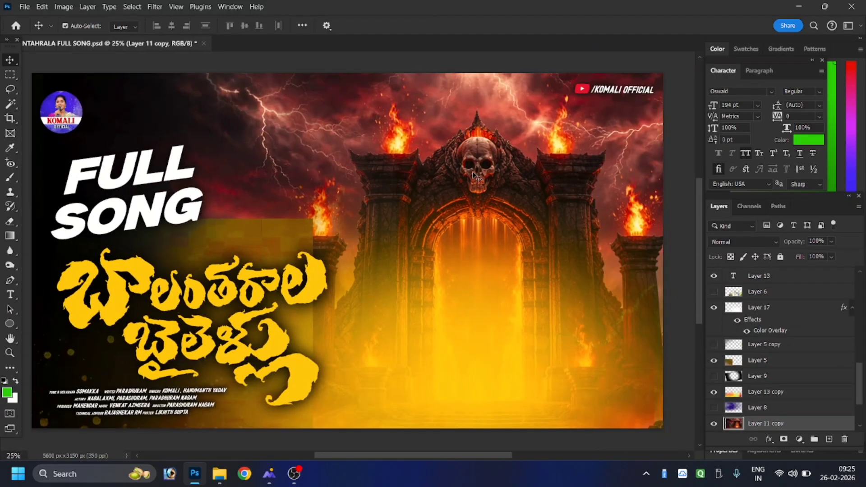
click(714, 426)
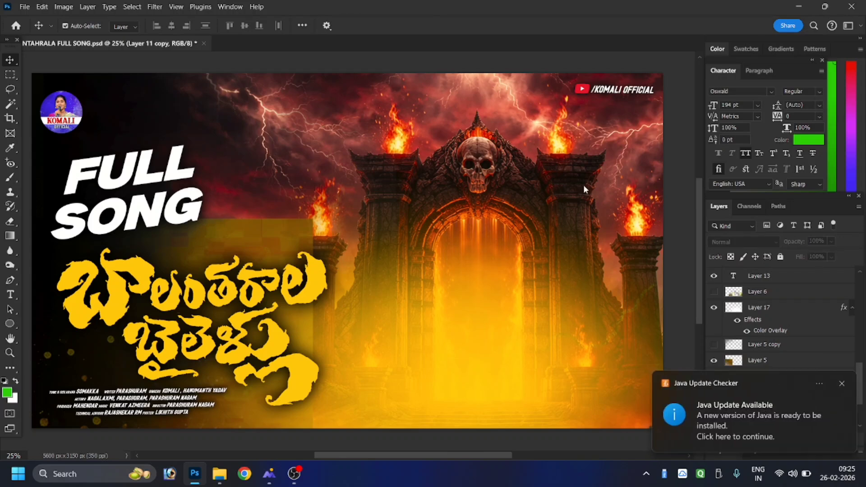
click(842, 383)
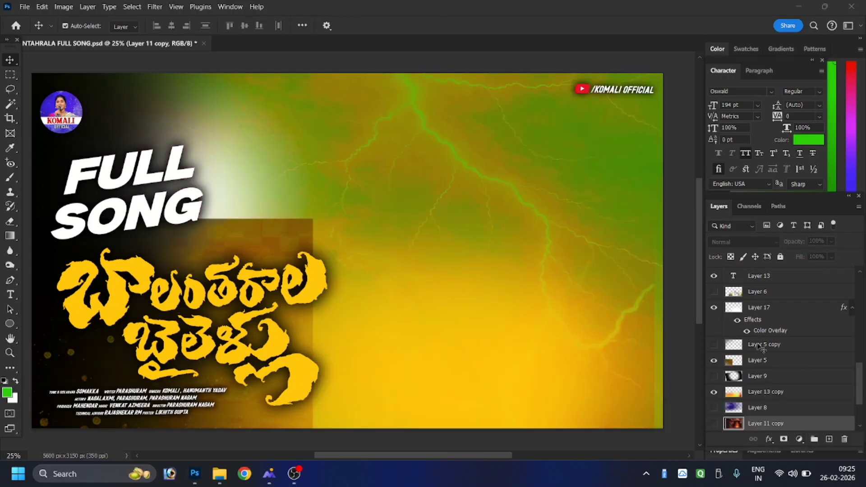
- Select the Layer 18 overlay on the poster, shift it over the lightning background, and delete it
click(397, 190)
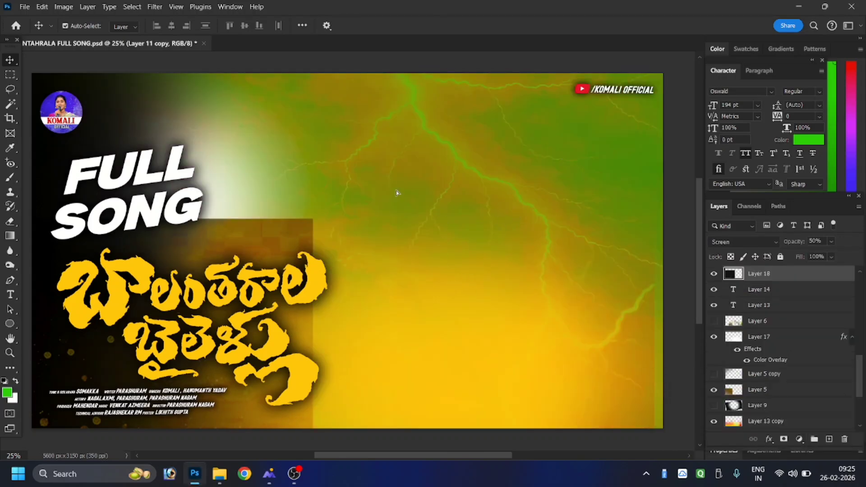
drag(465, 259, 464, 213)
key(ctrl+minus)
key(ctrl+plus)
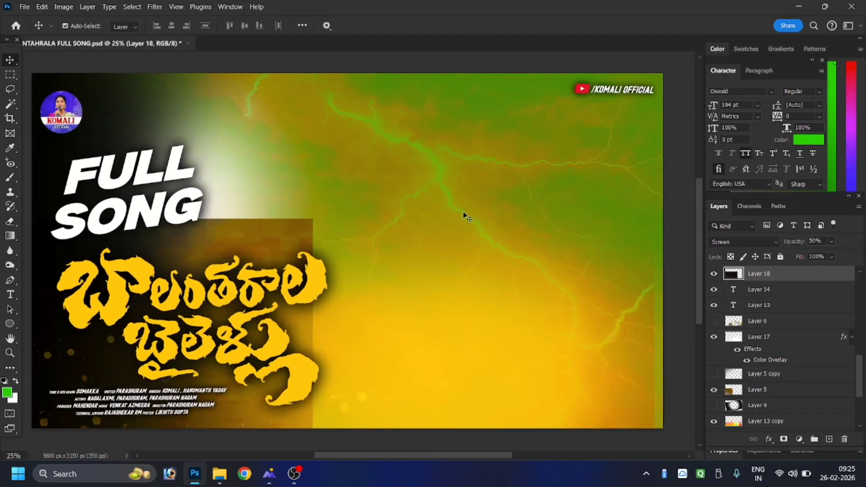
key(ctrl+minus)
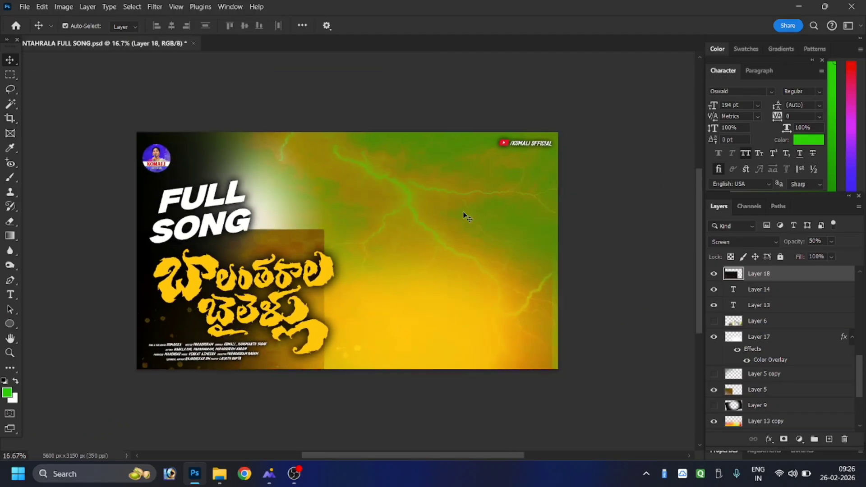
key(ctrl+plus)
key(alt+bracketleft)
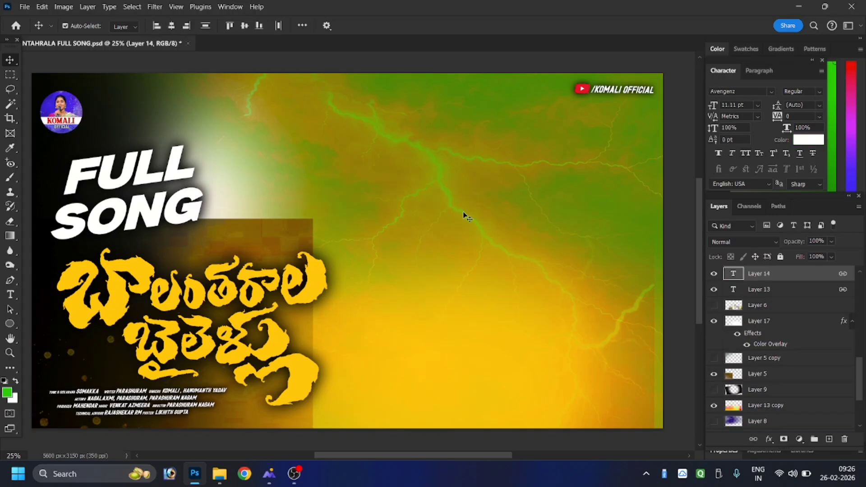
- Drag the lightning texture on Layer 4 downward and delete that layer, leaving the plain colour background
drag(448, 189, 459, 312)
key(Delete)
scroll(526, 141, right, 2)
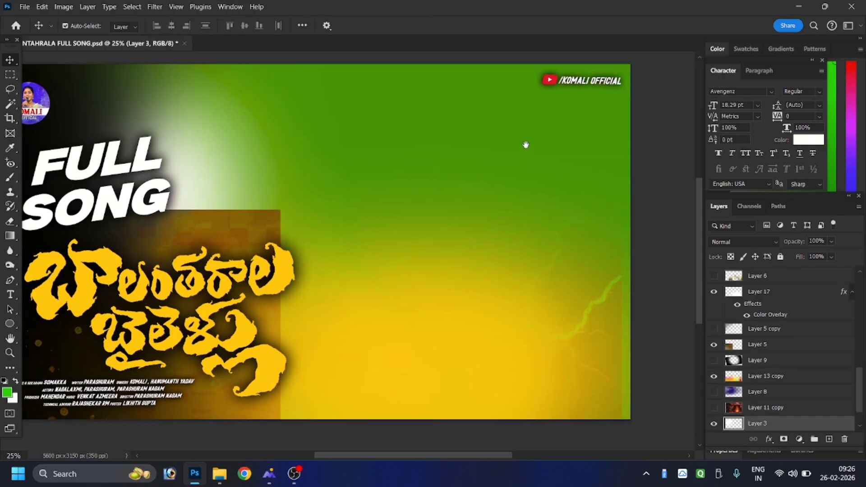
drag(259, 268, 425, 218)
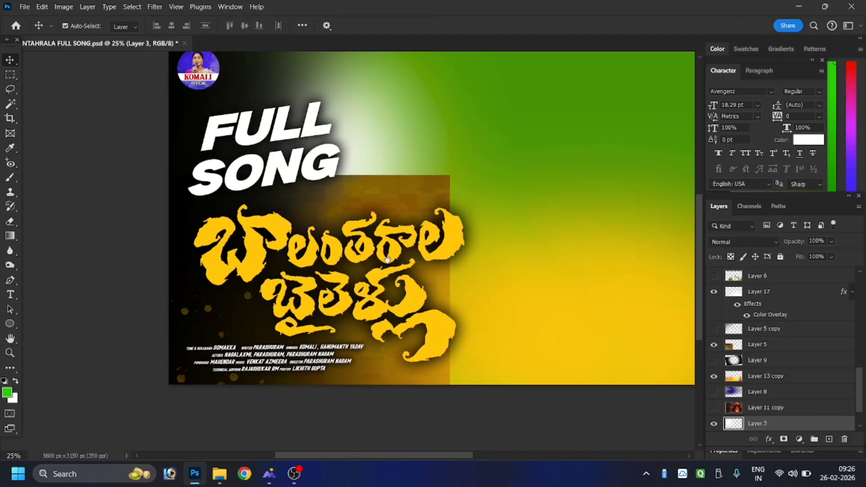
- Move the yellow Telugu title on Layer 7 to the middle of the poster, delete it, and undo the deletion
drag(478, 226, 548, 233)
key(ctrl+plus)
key(ctrl+minus)
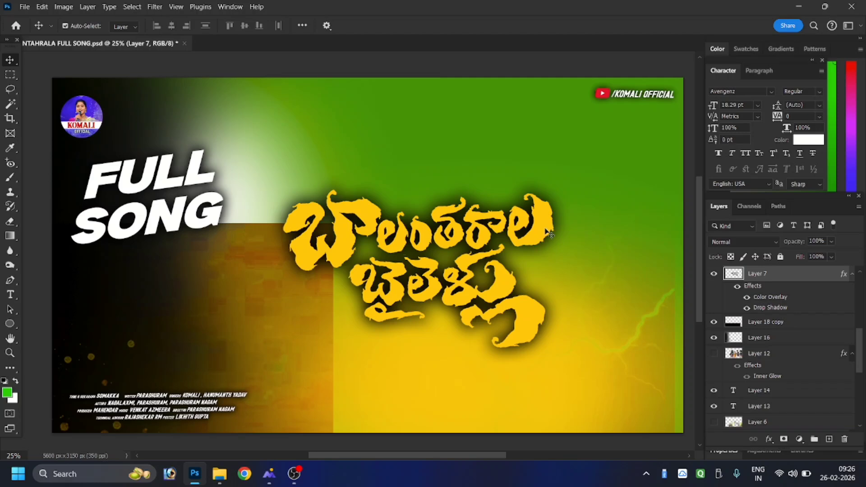
key(Delete)
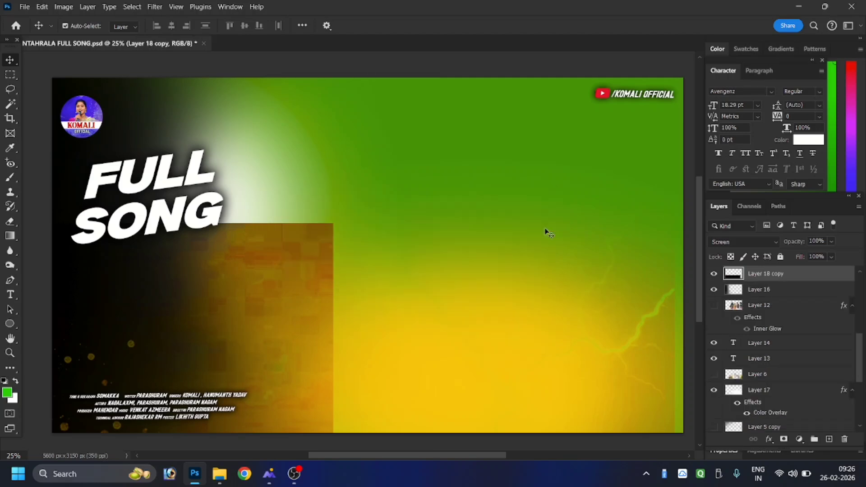
key(ctrl+z)
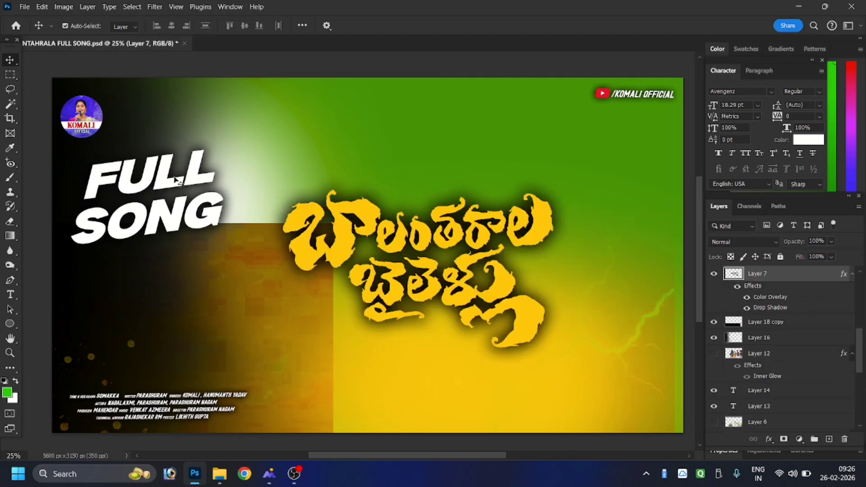
- Nudge the FULL SONG text slightly, and undo all the layer moves, deletions and hidden layers back to the complete poster
mouse_move(213, 174)
mouse_down()
mouse_move(339, 172)
mouse_move(204, 173)
mouse_up()
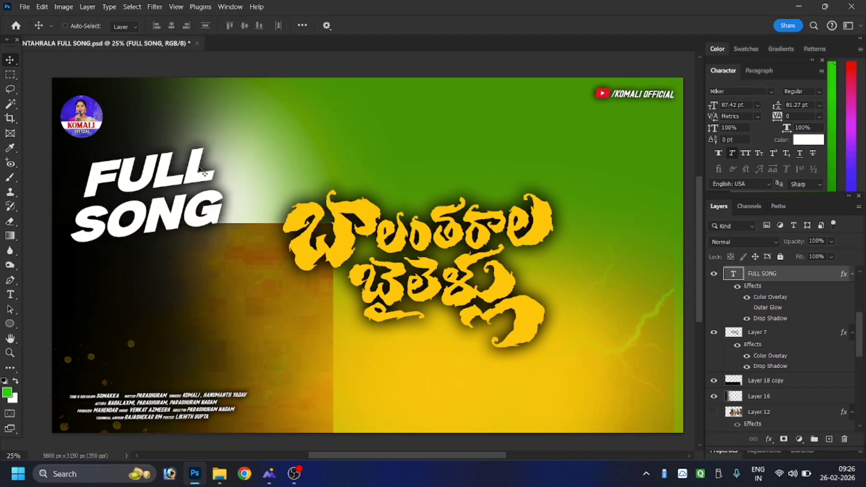
key(ctrl+z)
key(ctrl+z)
key(ctrl+z)
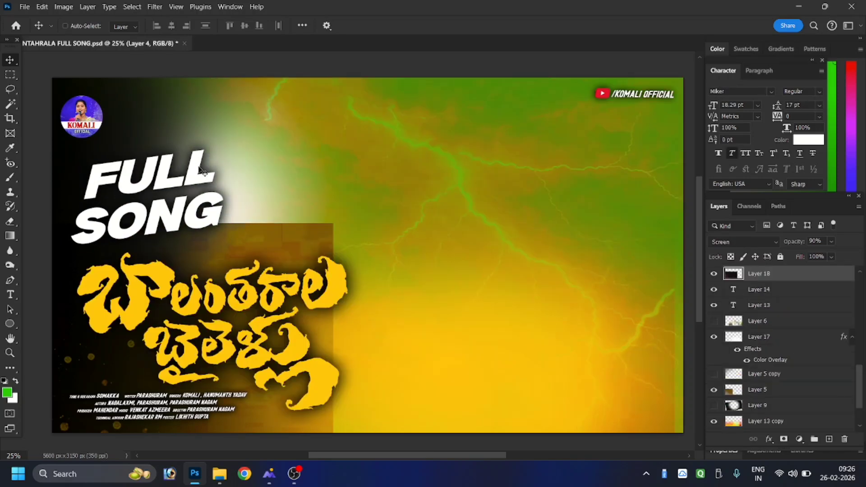
key(ctrl+z)
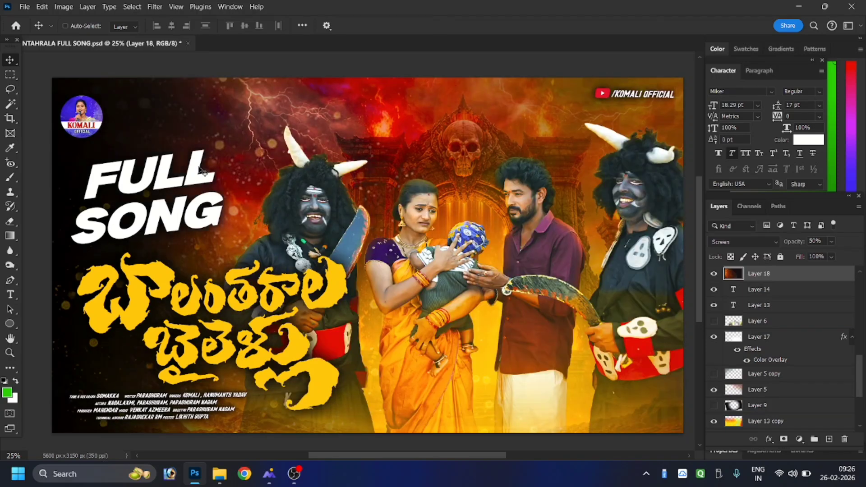
- Change the blend mode of Layer 18 to Lighten and check the whole poster
key(ctrl+minus)
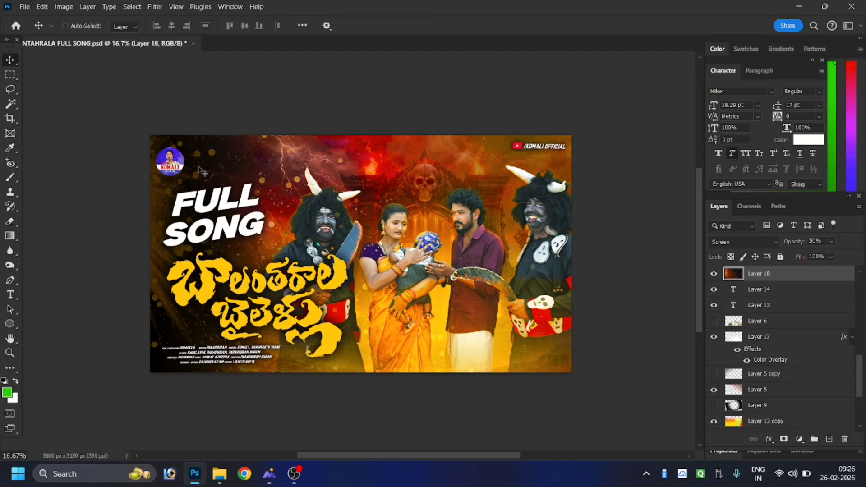
key(ctrl+plus)
scroll(782, 356, down, 3)
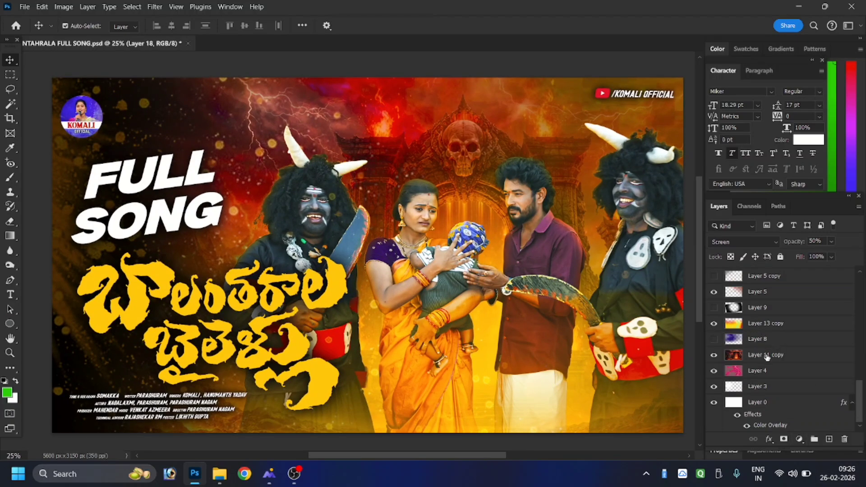
key(shift+minus)
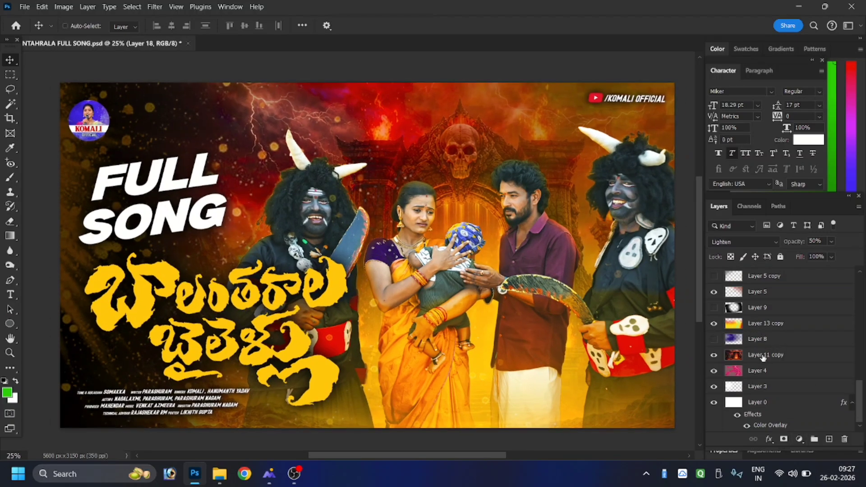
key(ctrl+minus)
key(ctrl+plus)
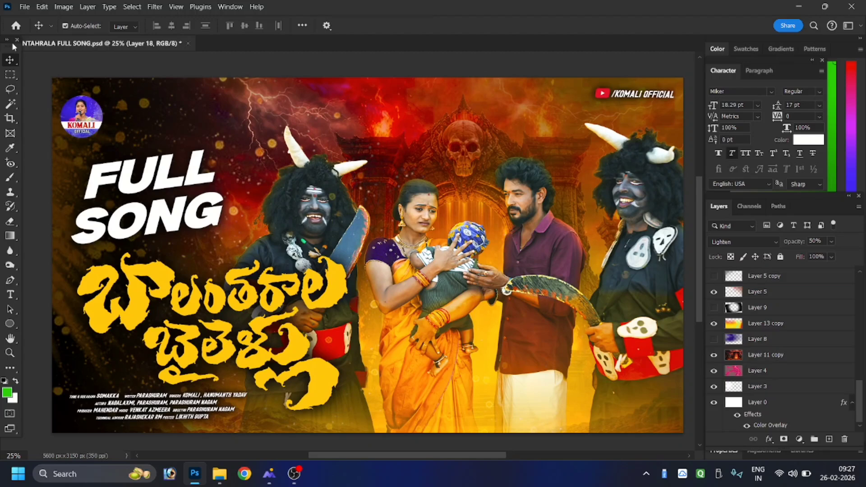
- Toggle Layer 16, the dark gradient behind the titles, off and on to compare the poster with and without it
scroll(731, 317, up, 3)
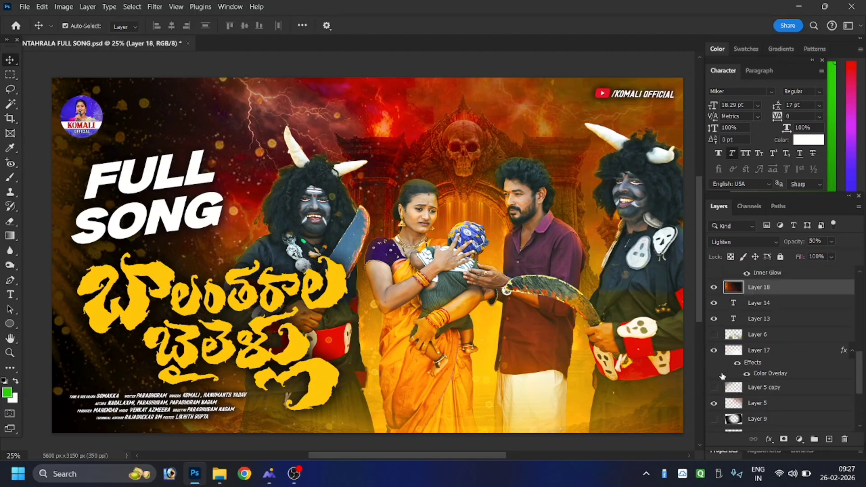
scroll(722, 352, down, 5)
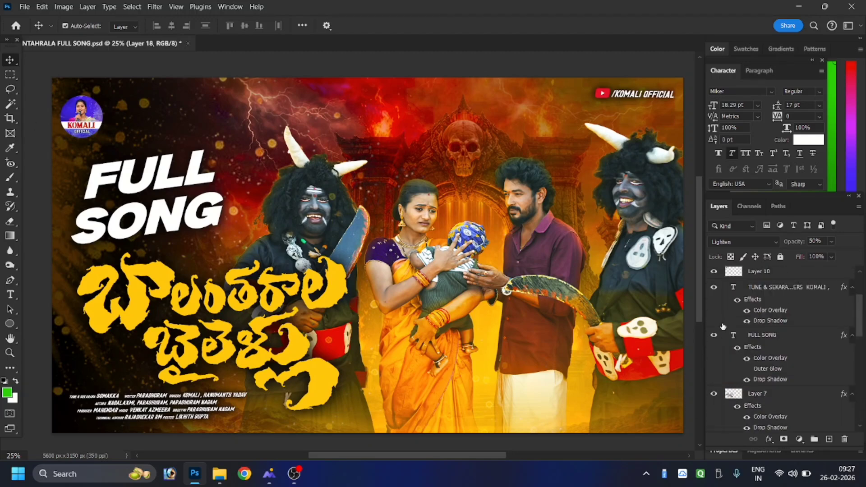
click(714, 383)
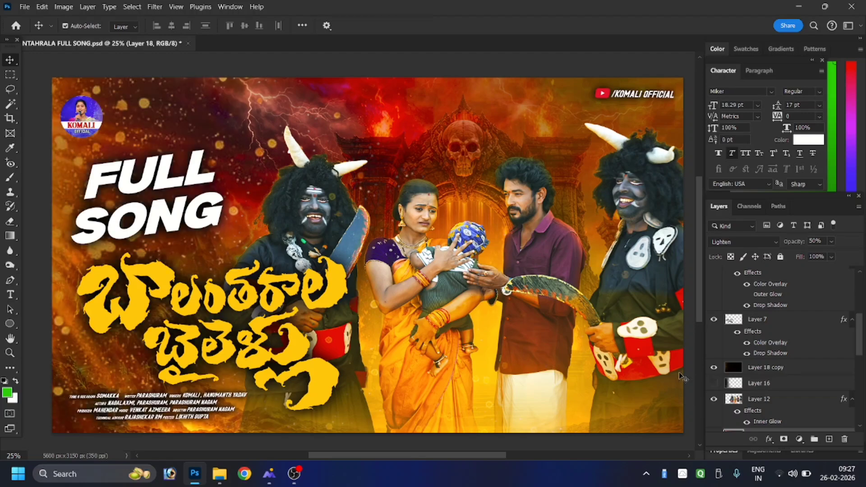
key(ctrl+minus)
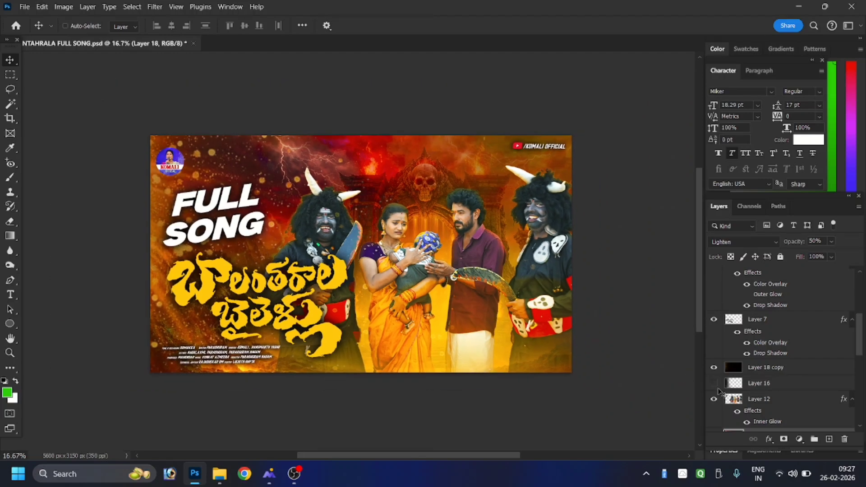
key(ctrl+plus)
click(715, 384)
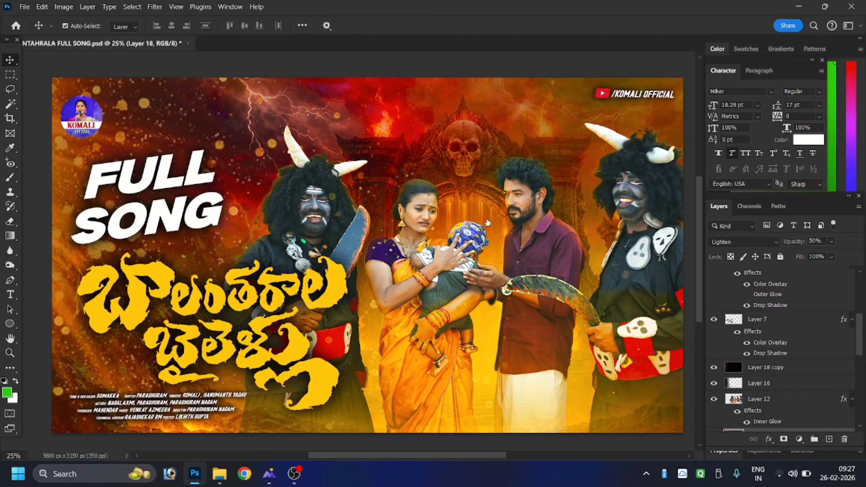
key(ctrl+minus)
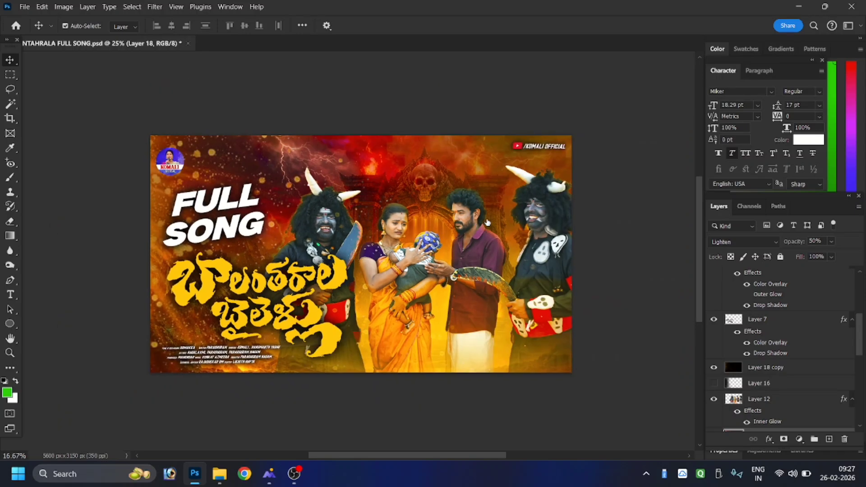
click(489, 223)
key(ctrl+plus)
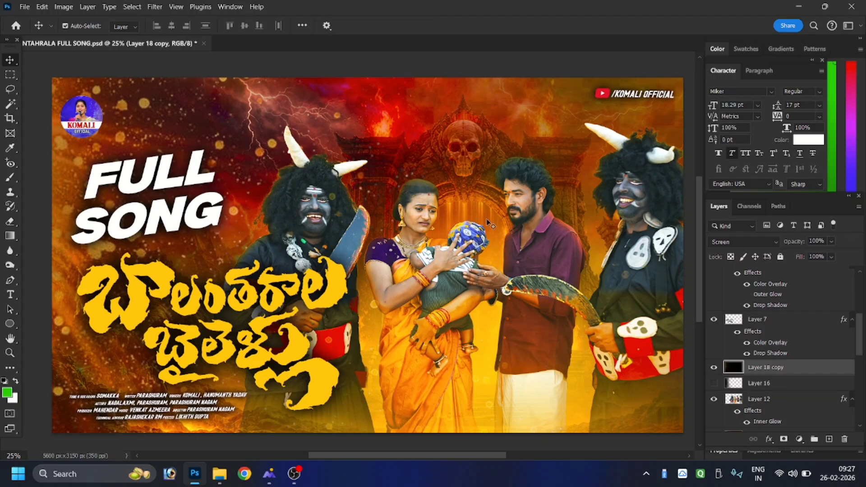
click(713, 384)
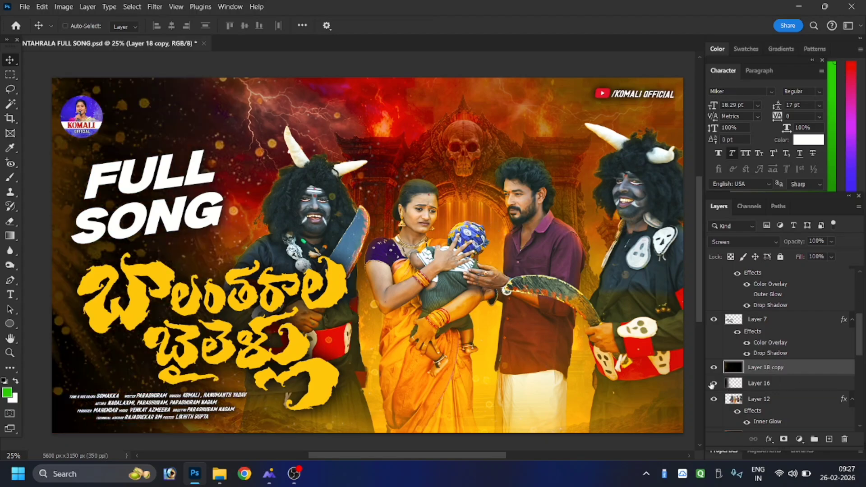
key(ctrl+minus)
key(ctrl+plus)
key(ctrl+minus)
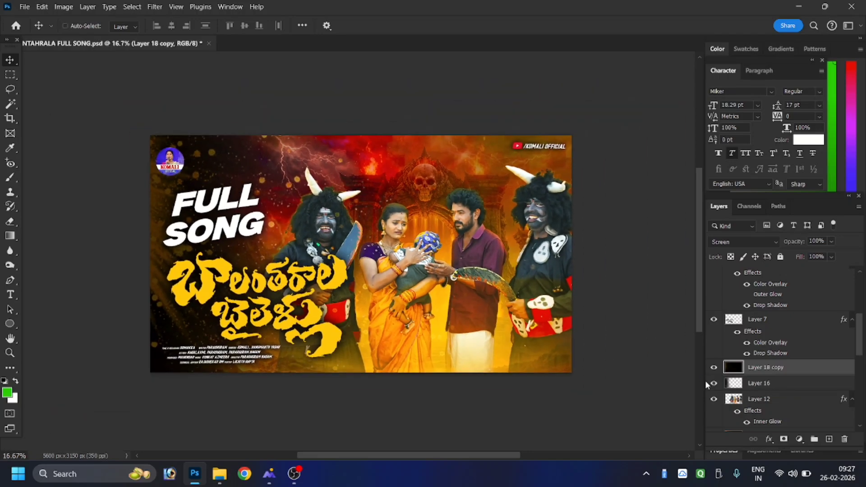
- Open the vertical poster image BALANTAHRALA FULL SONG 100K copy.jpg as a second document
key(ctrl+o)
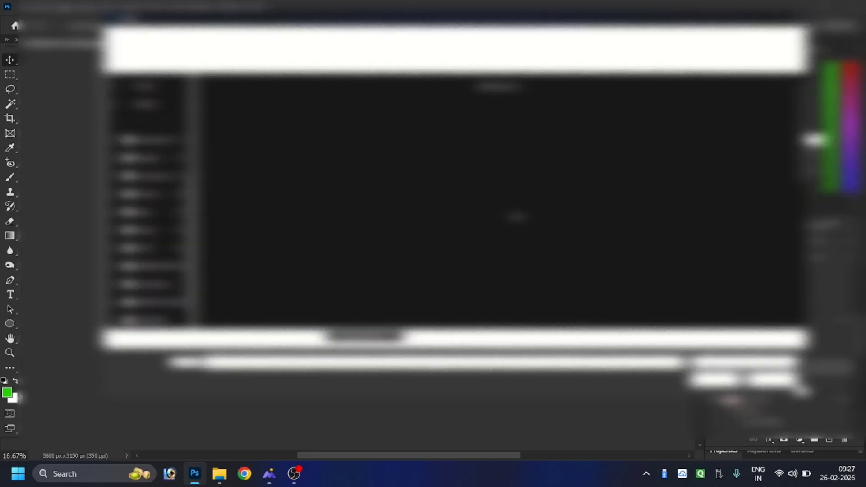
scroll(363, 280, down, 3)
scroll(364, 280, up, 3)
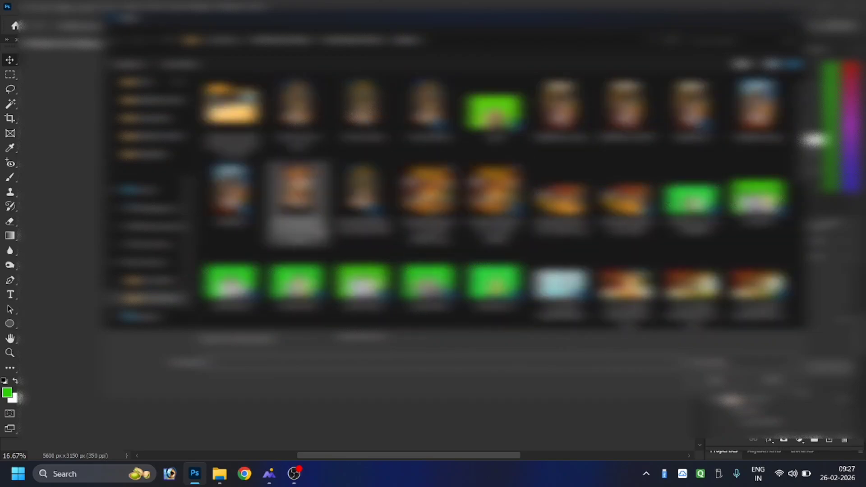
click(298, 203)
click(717, 381)
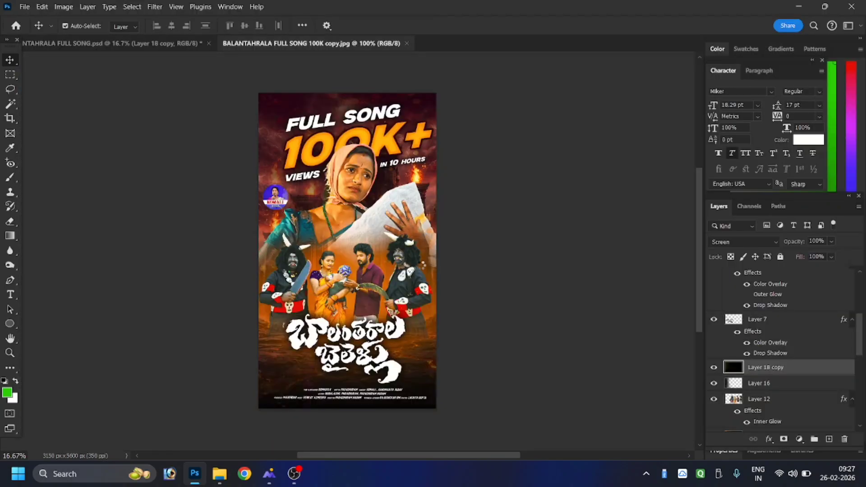
- Examine the vertical 100K+ views poster as a whole and close up around the woman's portrait and headline
key(ctrl+plus)
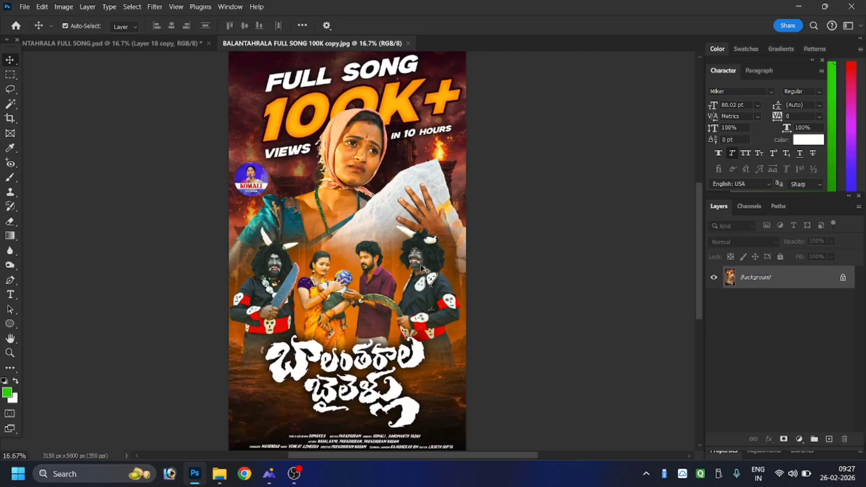
key(ctrl+minus)
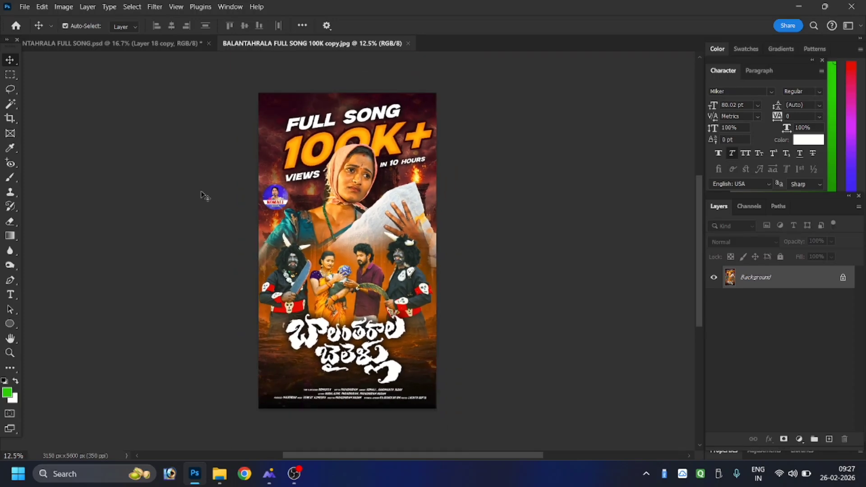
scroll(452, 162, up, 5)
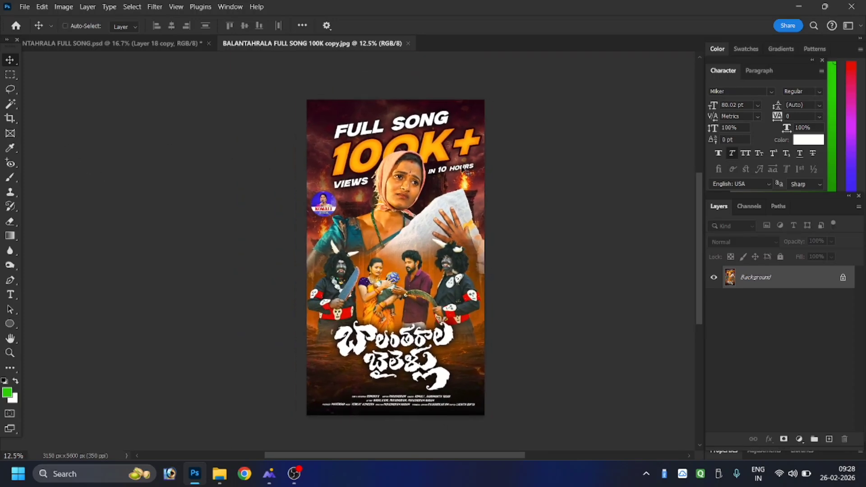
scroll(463, 170, up, 2)
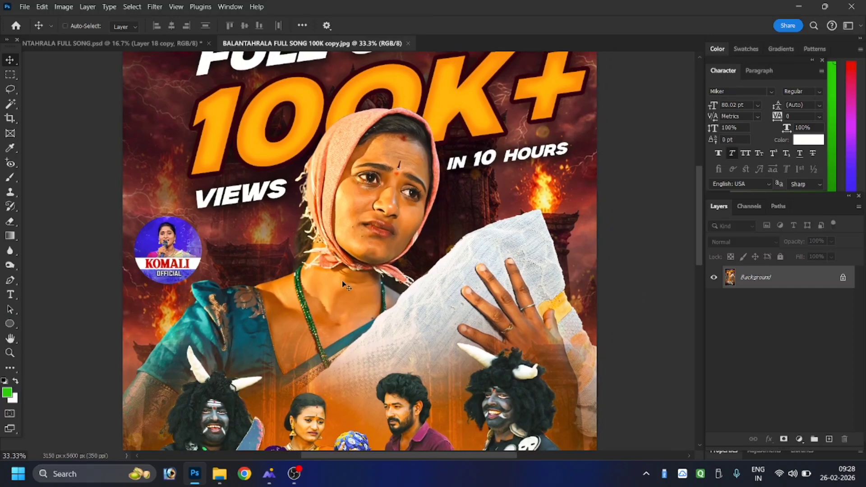
- Compare the whole vertical 100K+ views poster with the horizontal full song poster, returning to the vertical one
scroll(342, 281, up, 1)
scroll(342, 281, down, 1)
scroll(344, 284, down, 3)
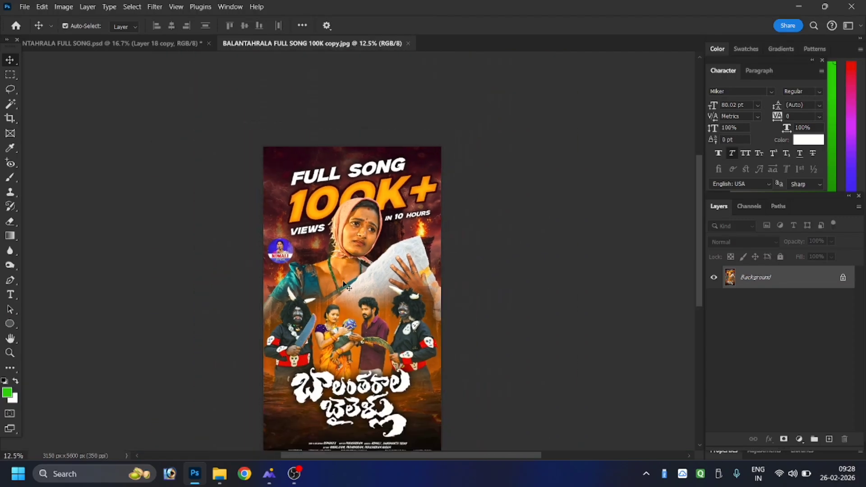
scroll(344, 285, up, 1)
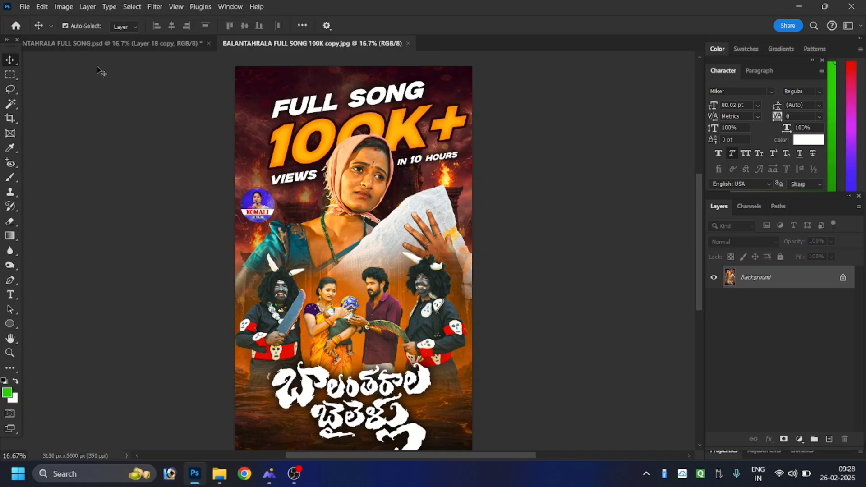
click(131, 44)
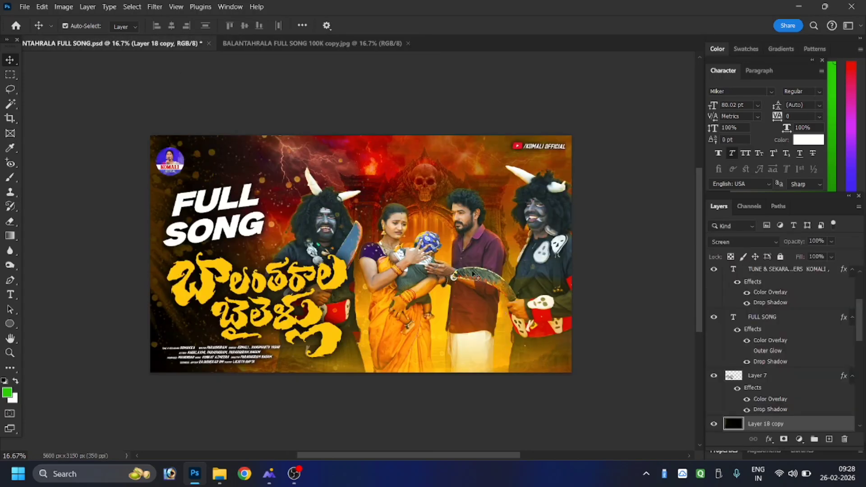
click(341, 43)
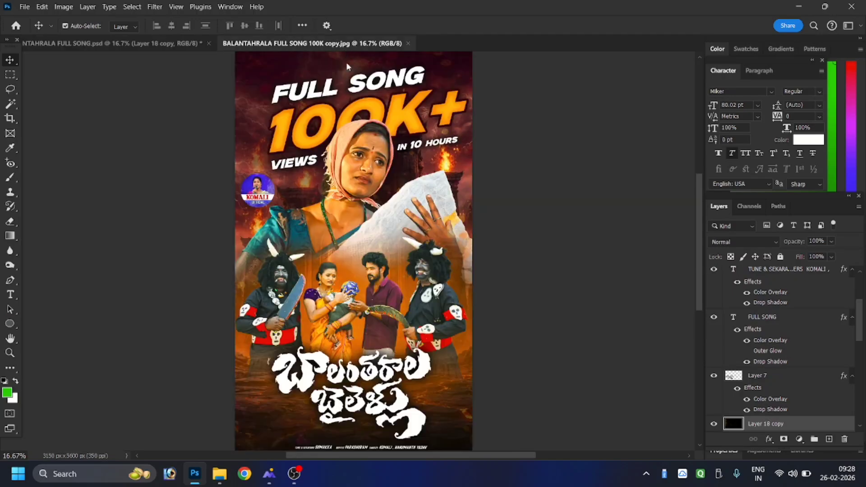
- Examine the 100K+ poster's headline, woman's portrait and channel logo at several magnifications
key(ctrl+plus)
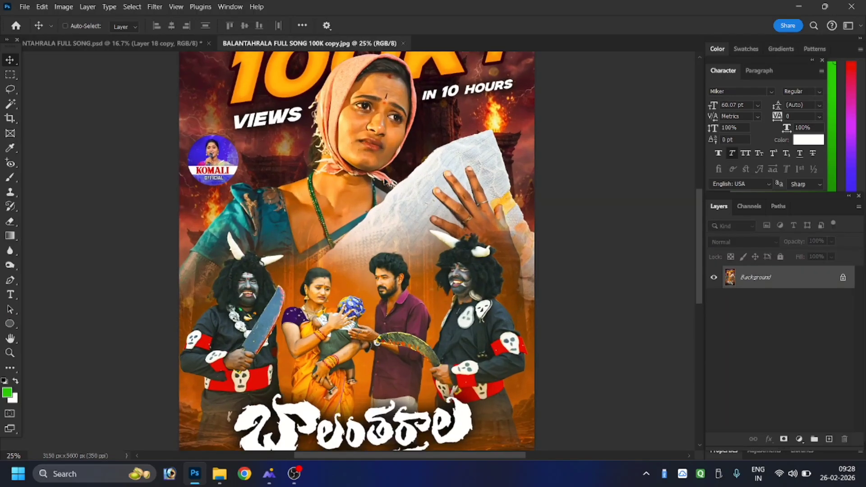
key(ctrl+minus)
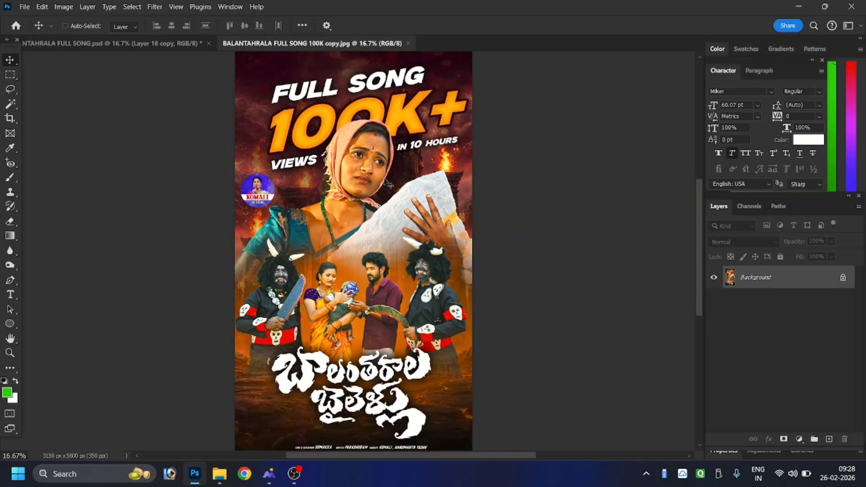
key(ctrl+minus)
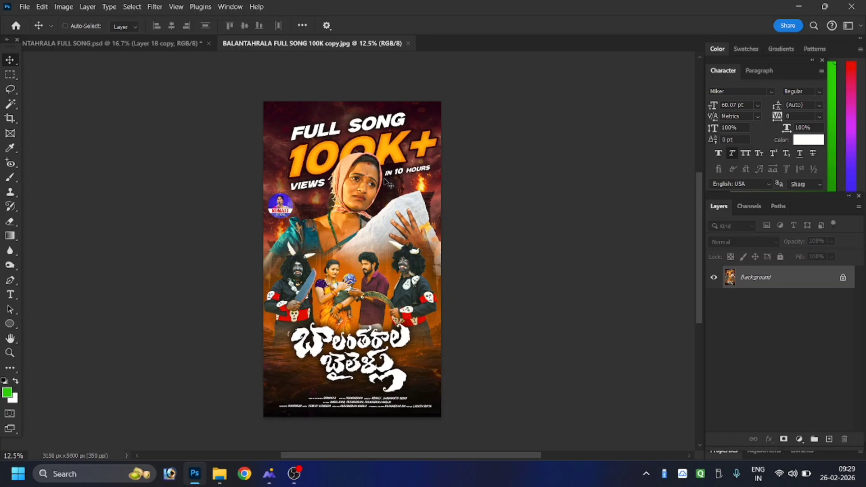
key(ctrl+plus)
key(ctrl+plus)
key(ctrl+minus)
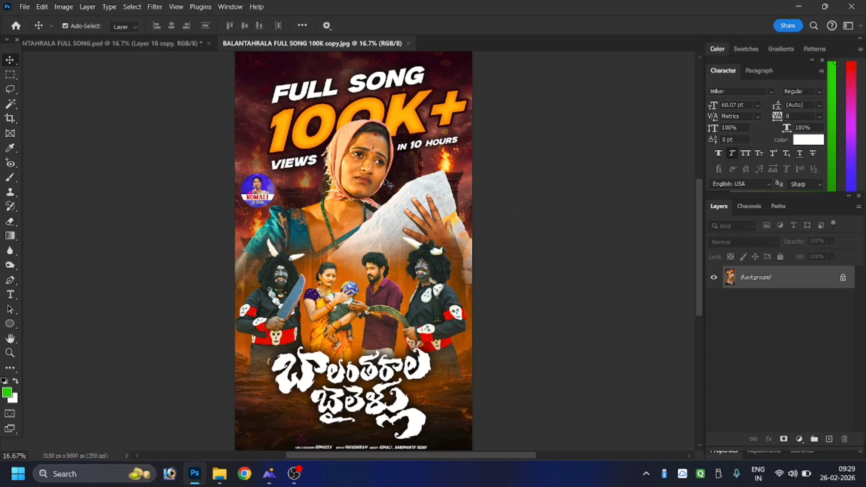
key(ctrl+plus)
key(ctrl+plus)
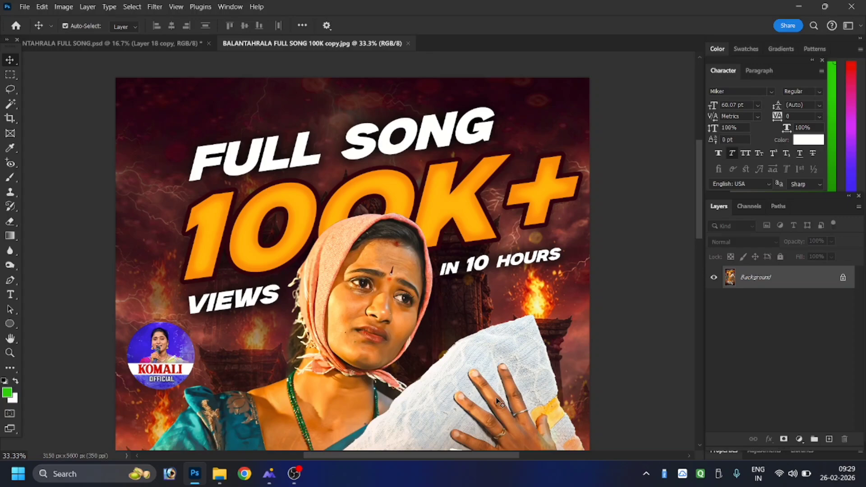
key(ctrl+minus)
key(ctrl+minus)
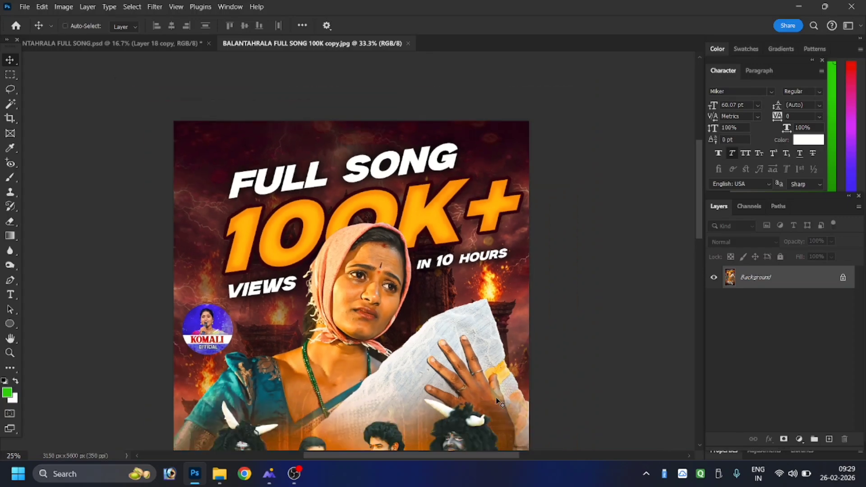
- Examine the 100K+ poster's character group, Telugu title and credits, and the portrait and headline above them
drag(328, 253, 365, 129)
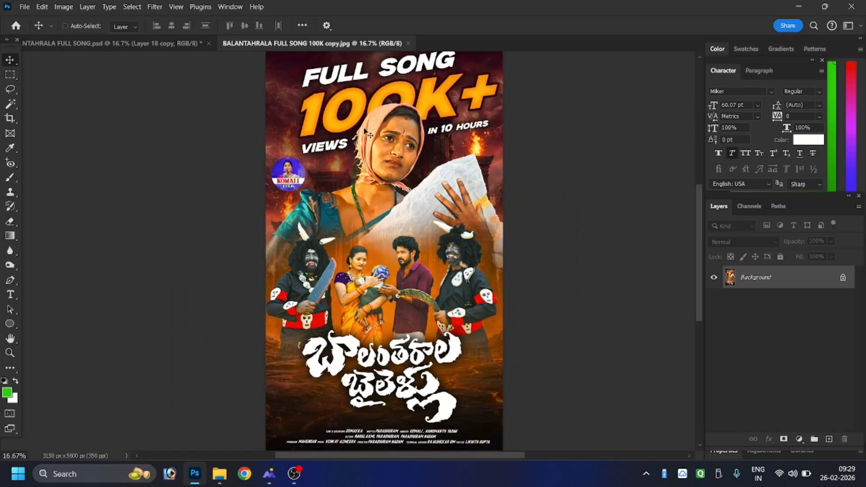
key(ctrl+plus)
key(ctrl+minus)
key(ctrl+minus)
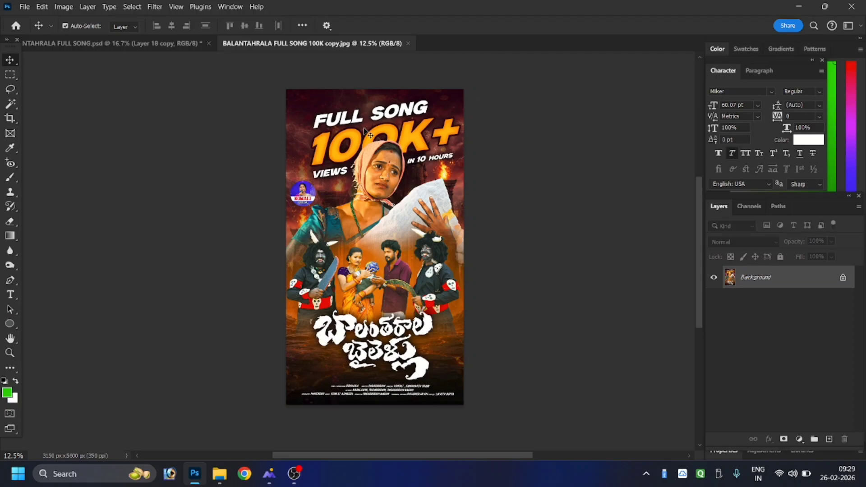
key(ctrl+plus)
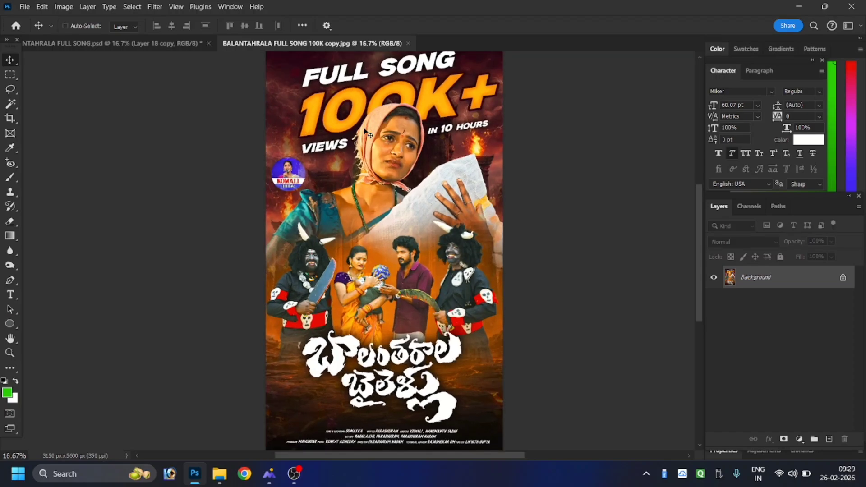
key(ctrl+plus)
key(ctrl+plus)
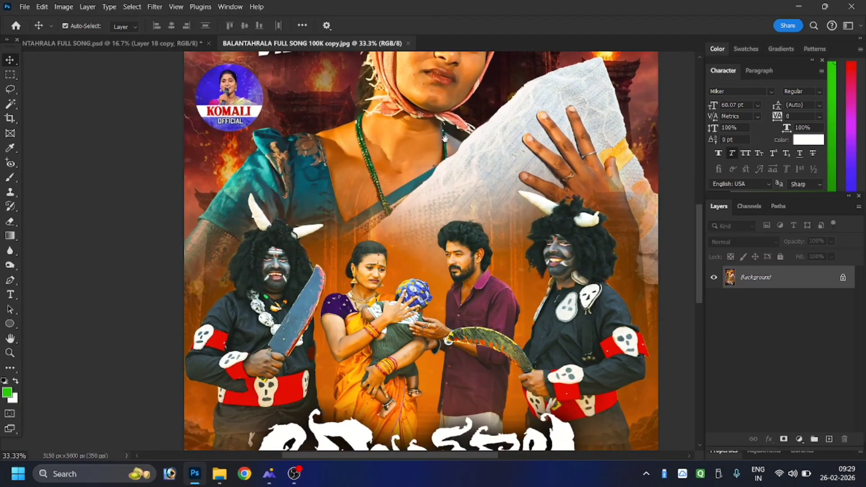
drag(365, 129, 358, 266)
scroll(358, 266, up, 5)
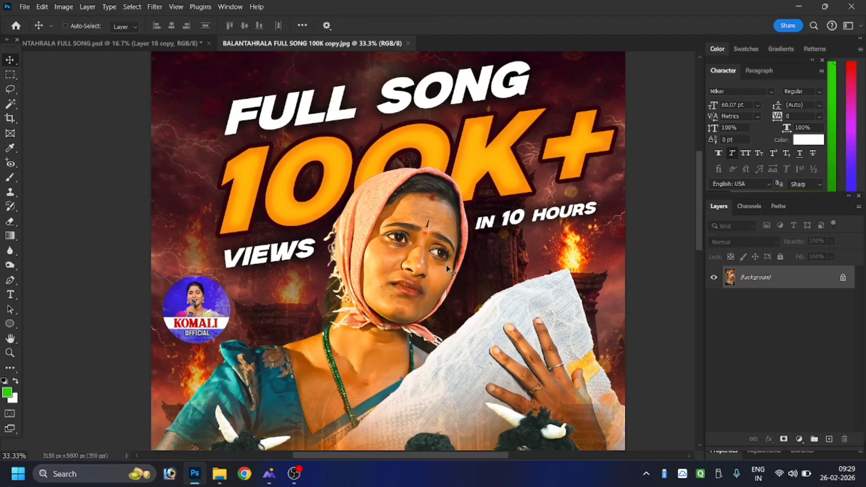
key(ctrl+plus)
key(ctrl+minus)
key(ctrl+minus)
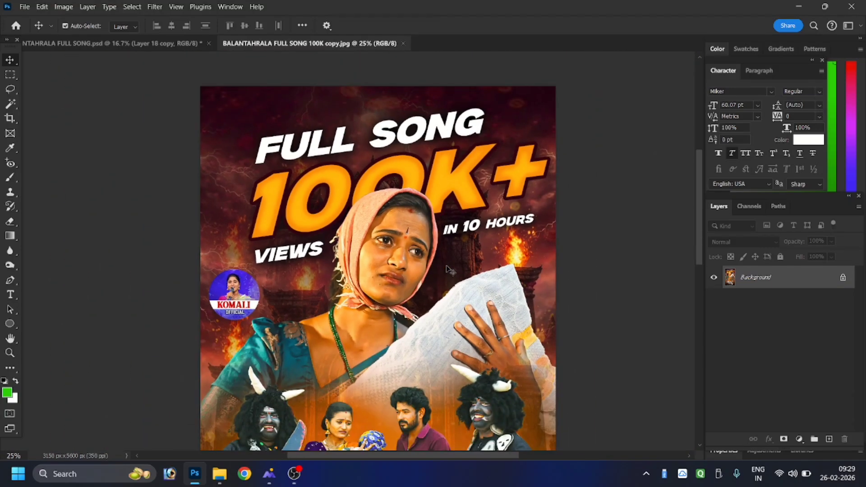
key(ctrl+plus)
scroll(508, 134, up, 2)
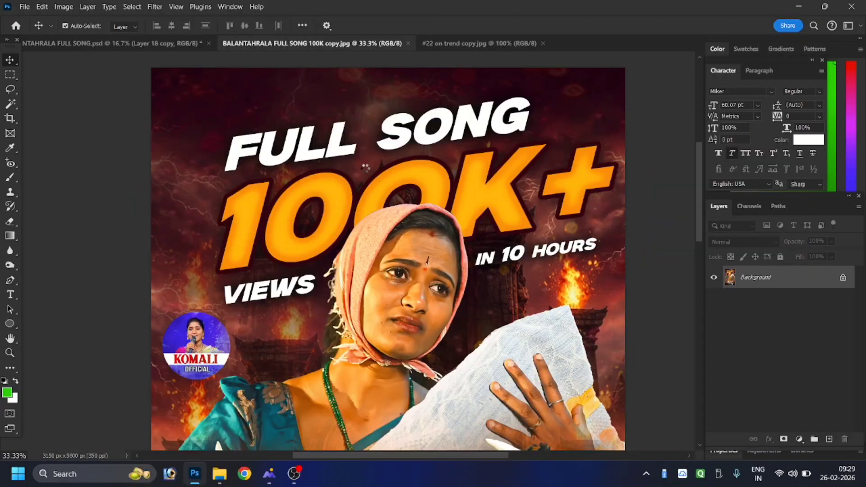
- Open the poster image #22 on trend copy.jpg as a third document and leave its Background layer unconverted
click(480, 43)
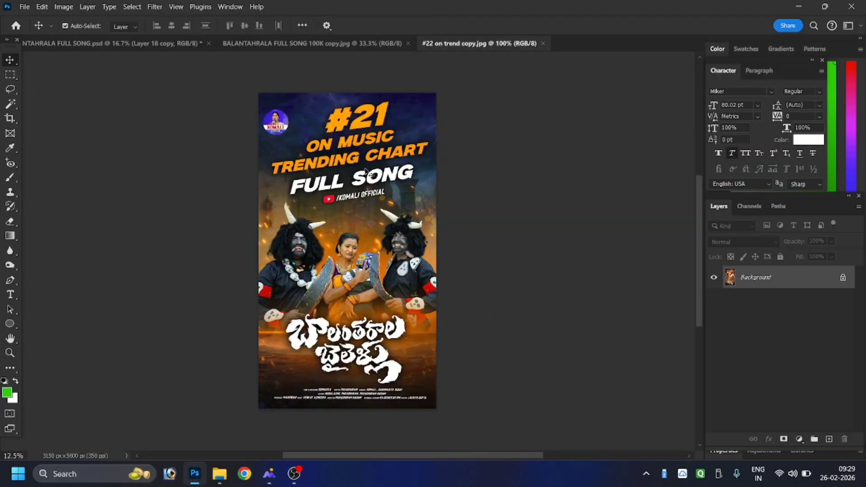
click(415, 208)
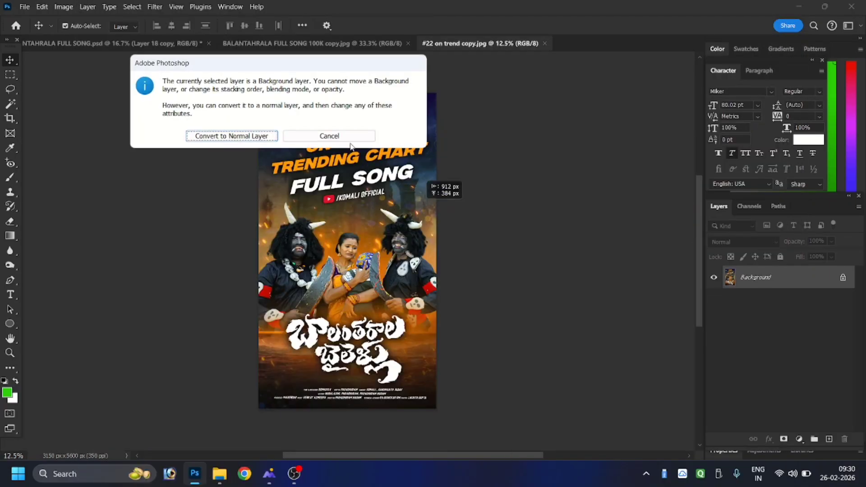
click(355, 137)
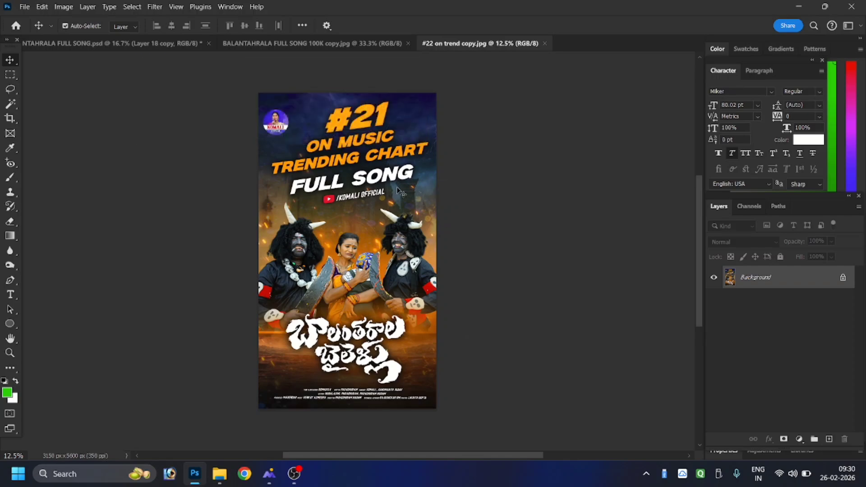
- Examine the #21 trending chart poster as a whole and close up around the channel name and horned figures
key(ctrl+plus)
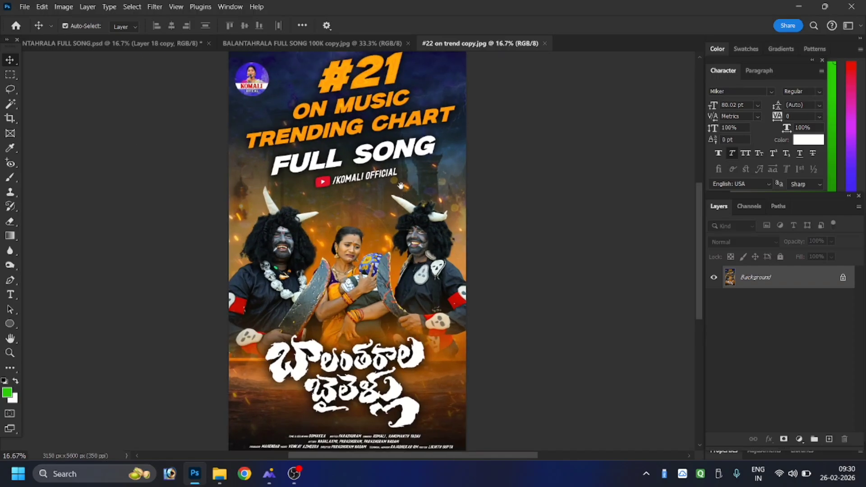
drag(407, 166, 444, 217)
key(ctrl+plus)
key(ctrl+plus)
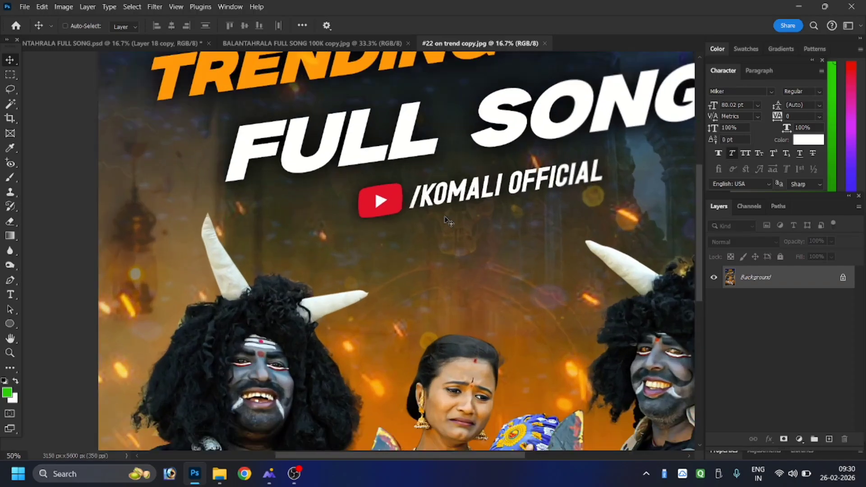
key(ctrl+minus)
key(ctrl+minus)
key(ctrl+minus)
key(ctrl+minus)
key(ctrl+minus)
key(ctrl+plus)
key(ctrl+plus)
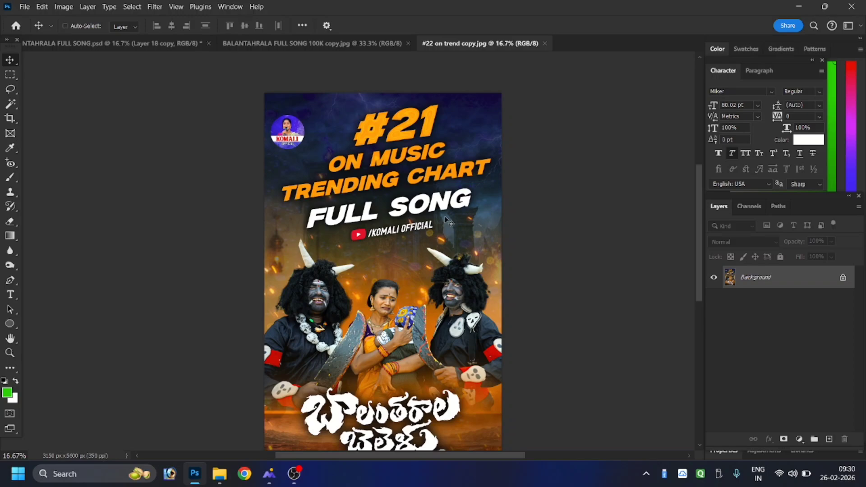
- Compare the trending chart poster's overall layout with a closer view of its headline text and three figures
key(ctrl+plus)
key(ctrl+minus)
key(ctrl+plus)
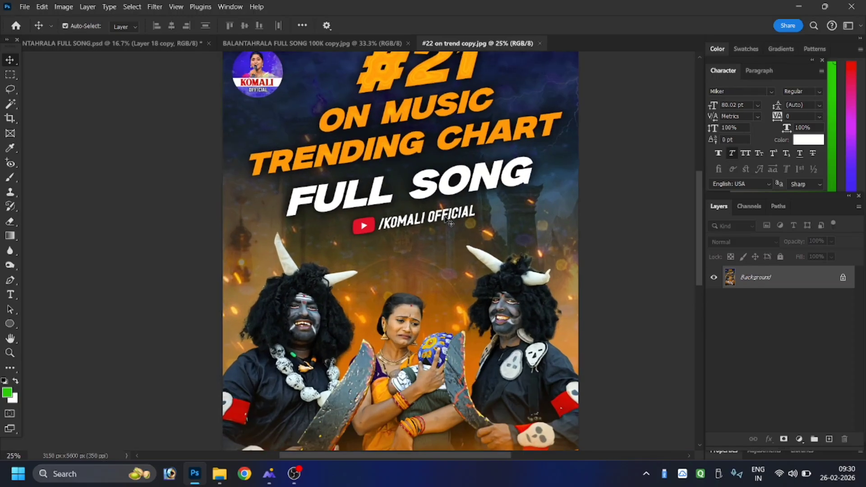
key(ctrl+minus)
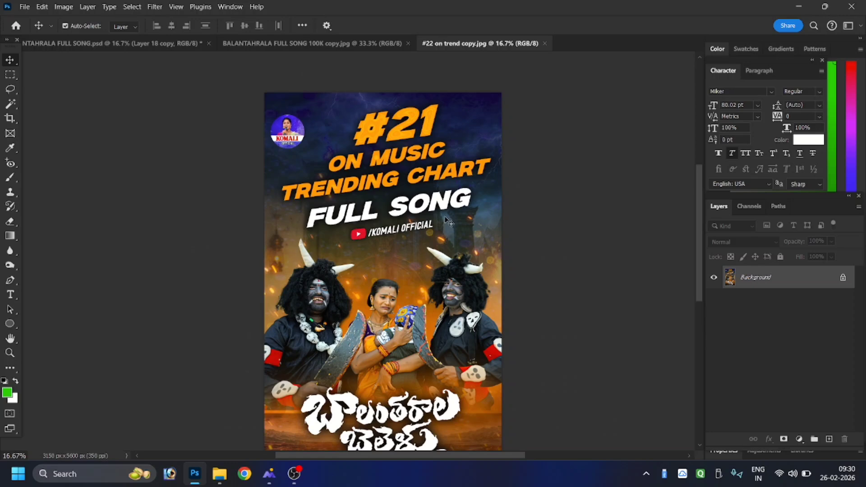
key(ctrl+plus)
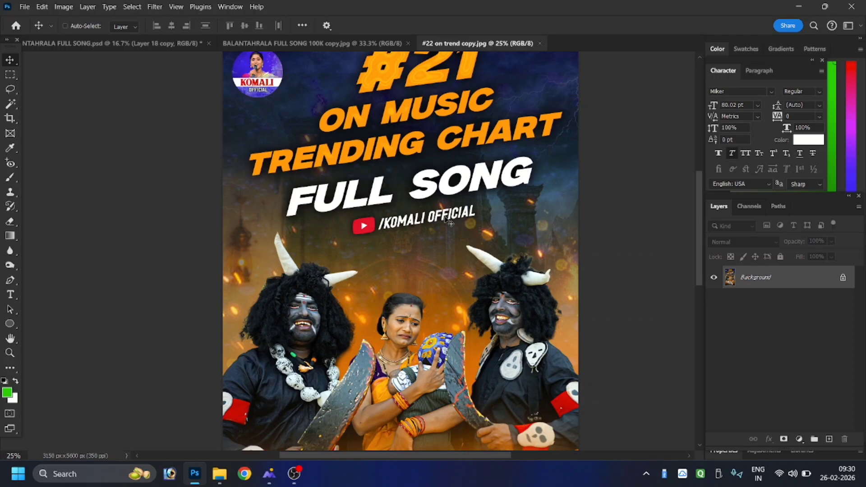
key(ctrl+minus)
key(ctrl+minus)
key(ctrl+minus)
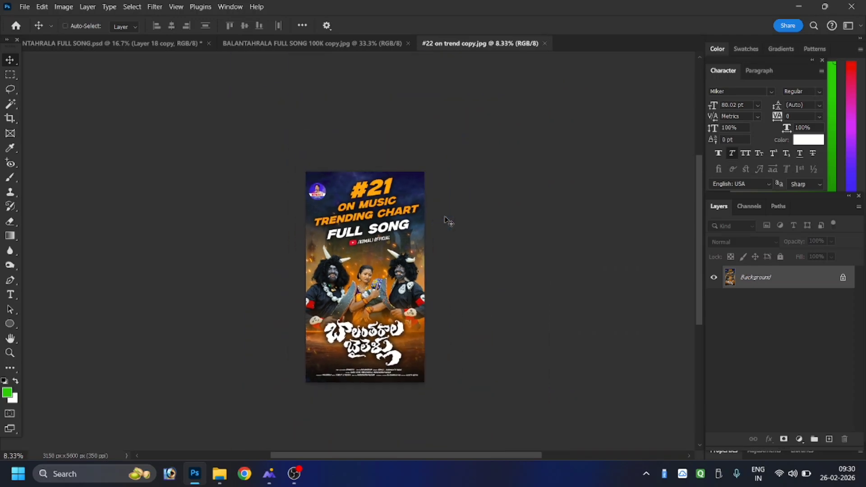
key(ctrl+plus)
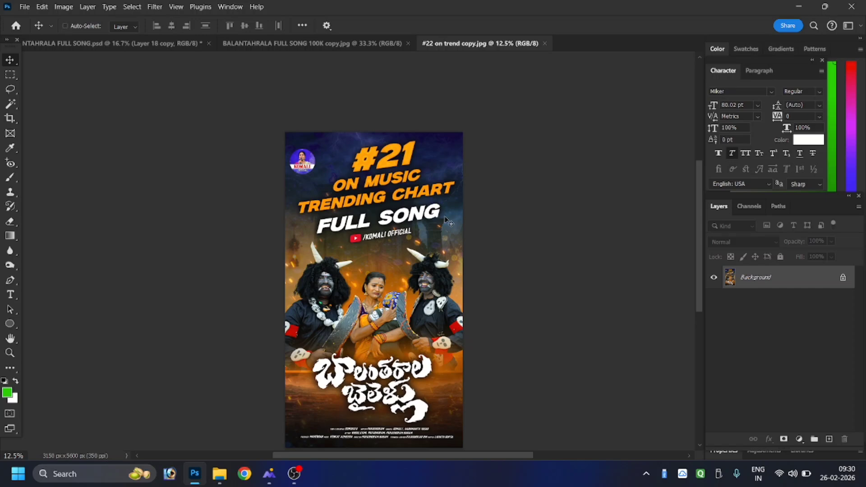
key(ctrl+plus)
key(ctrl+plus)
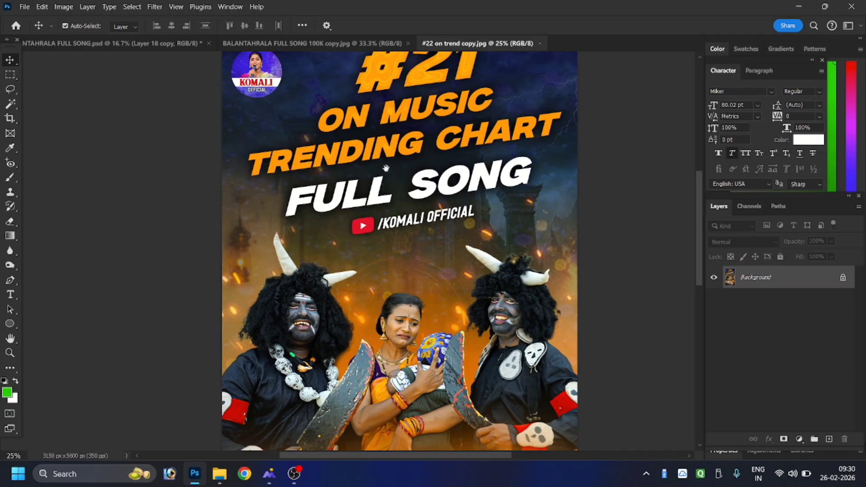
- Examine the #21 ON MUSIC TRENDING CHART lettering, its surface texture and the channel logo close up
key(ctrl+plus)
key(ctrl+plus)
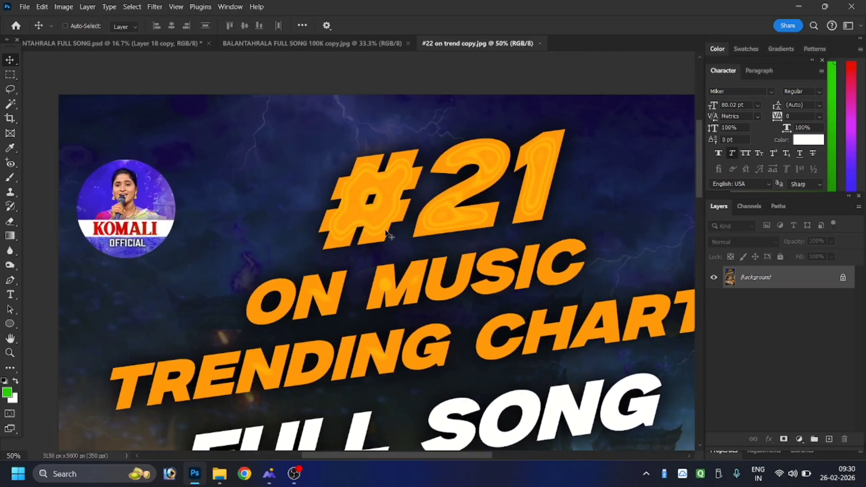
key(ctrl+minus)
key(ctrl+minus)
key(ctrl+minus)
key(ctrl+minus)
key(ctrl+plus)
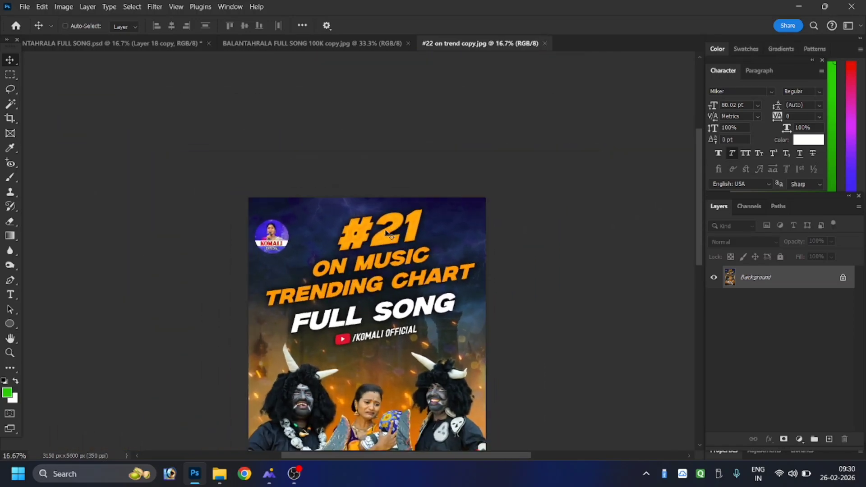
key(ctrl+plus)
key(ctrl+plus)
key(ctrl+plus)
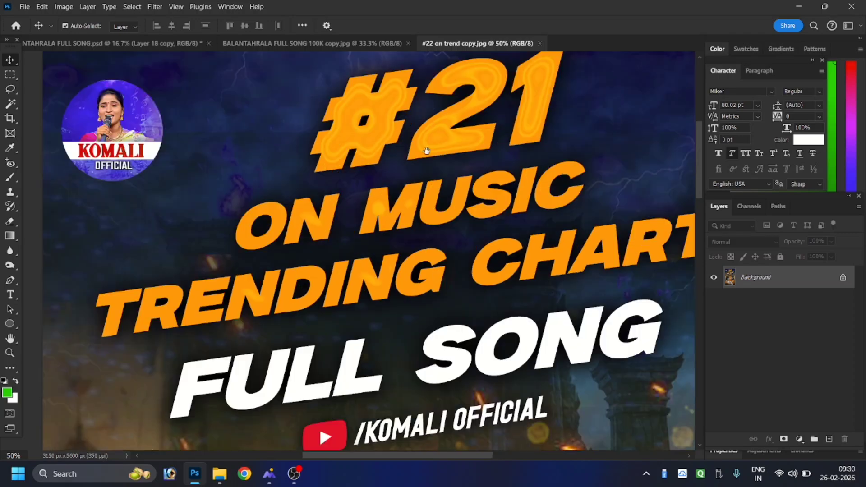
- Examine the trending chart poster's woman with the baby, the two horned figures and the Telugu title
key(ctrl+minus)
key(ctrl+minus)
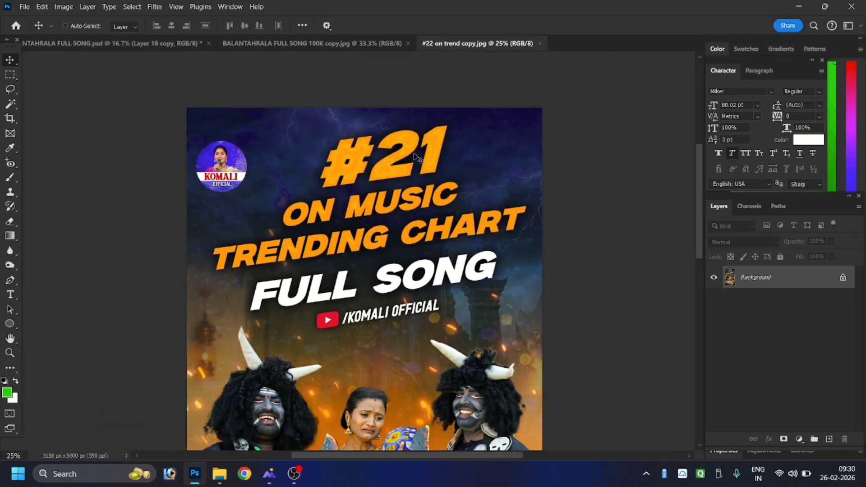
key(ctrl+minus)
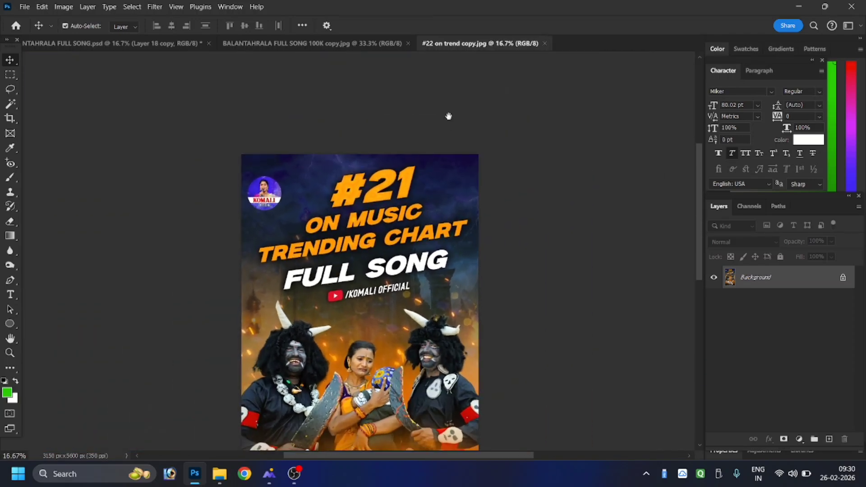
drag(420, 263, 449, 116)
key(ctrl+plus)
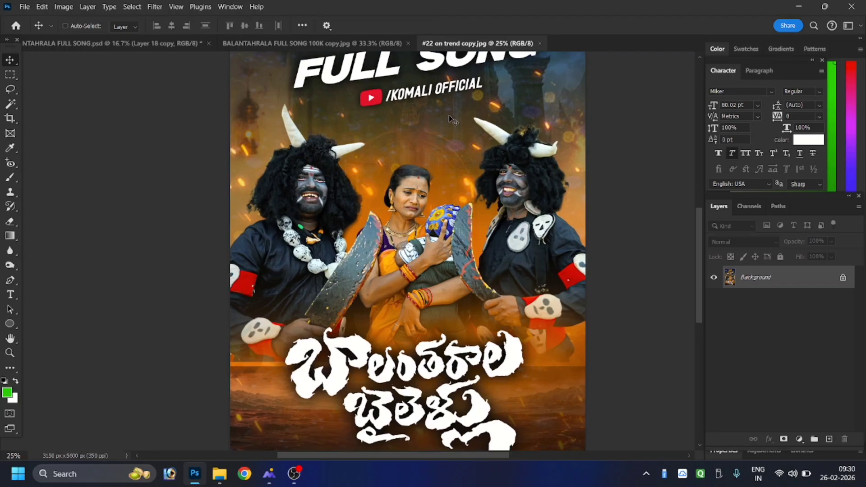
- Examine the #21 trending chart poster's full layout and a close view of the woman, baby and horned figures
key(ctrl+plus)
key(ctrl+plus)
key(ctrl+minus)
key(ctrl+minus)
key(ctrl+minus)
key(ctrl+minus)
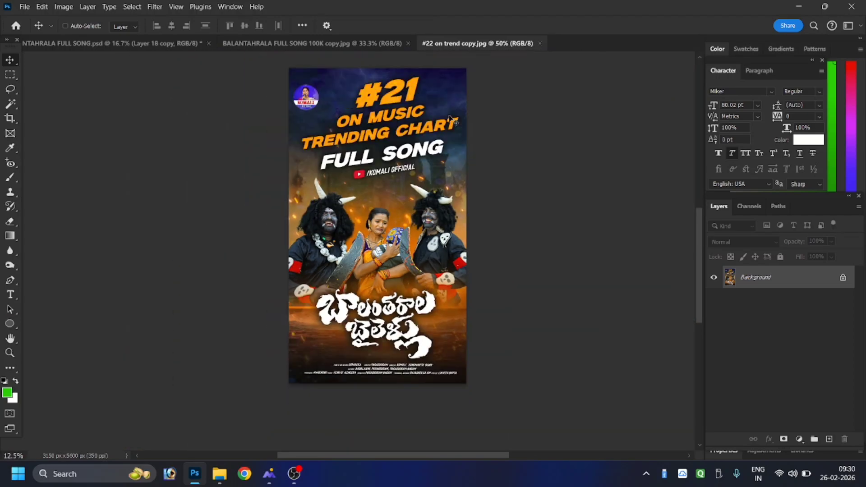
key(ctrl+minus)
key(ctrl+plus)
key(ctrl+plus)
key(ctrl+plus)
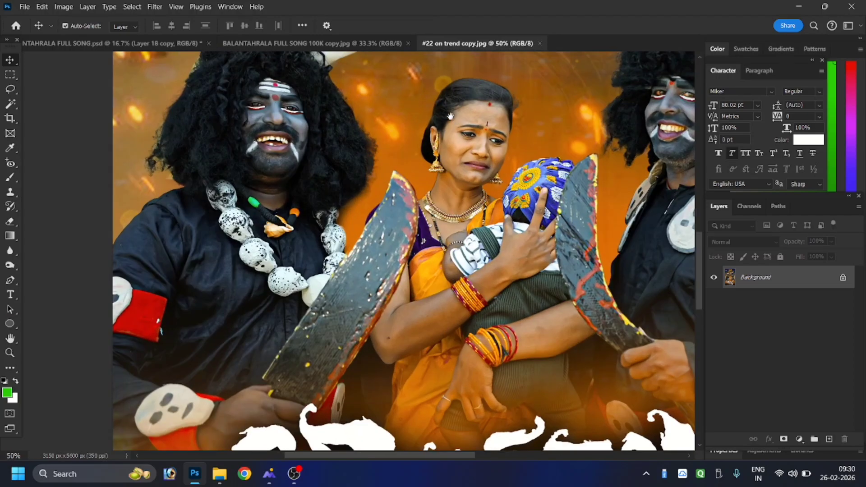
- Review the trending chart poster's three figures, FULL SONG headline and channel name, ending on the whole composition
scroll(413, 195, right, 5)
scroll(412, 195, up, 2)
scroll(385, 208, down, 3)
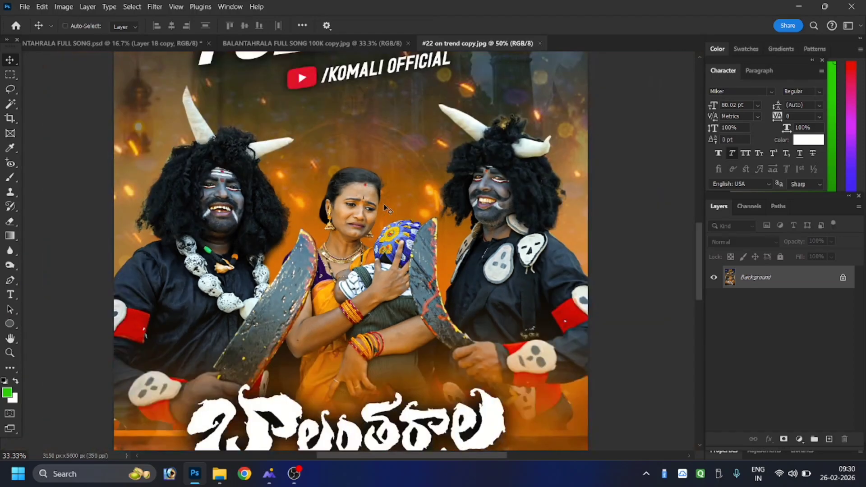
scroll(384, 208, up, 1)
scroll(385, 208, up, 2)
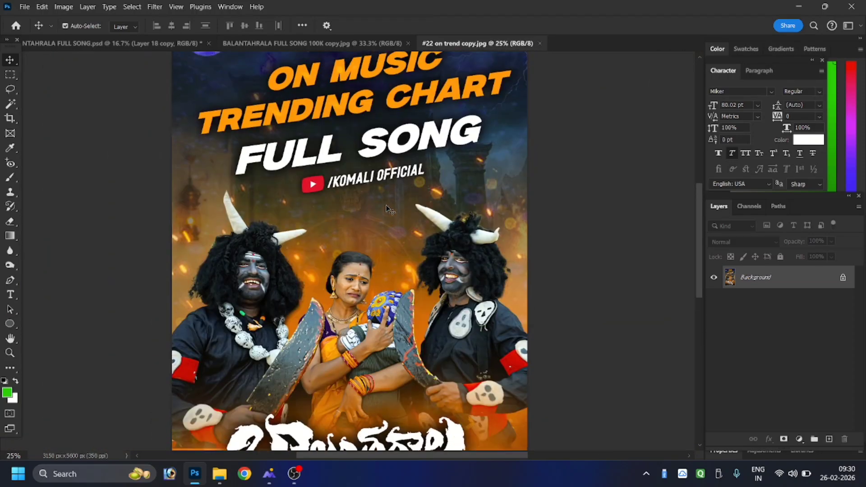
scroll(384, 207, up, 3)
scroll(392, 220, down, 2)
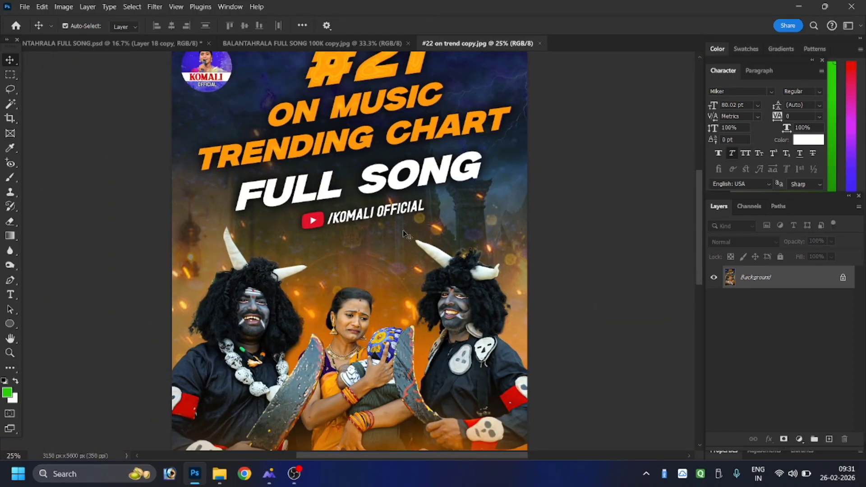
scroll(419, 223, down, 2)
drag(388, 201, 423, 198)
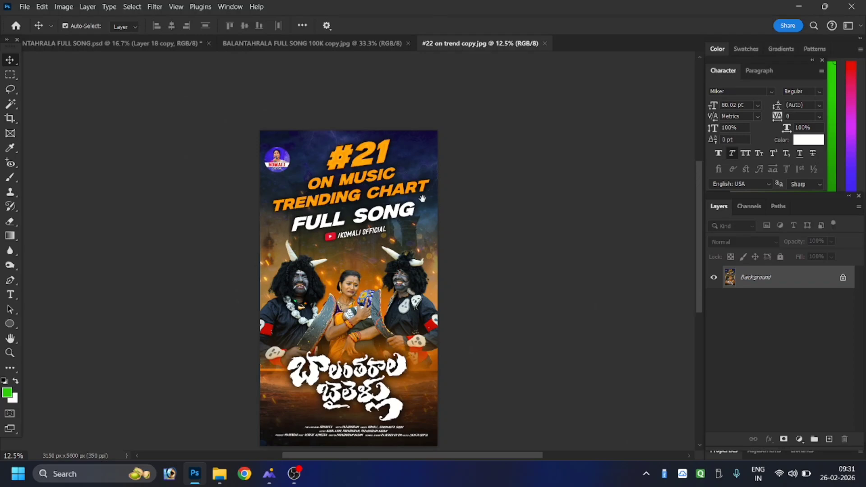
- Compare the trending chart poster with the 100K+ views poster and the landscape full song poster
click(335, 44)
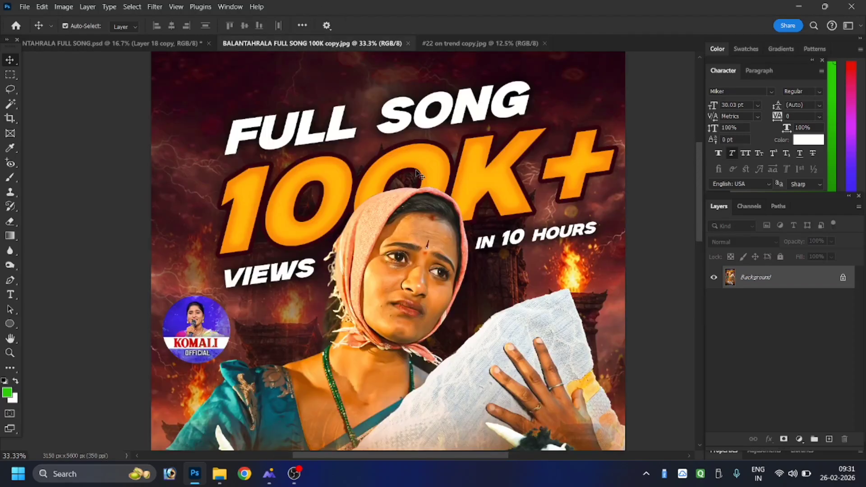
click(480, 43)
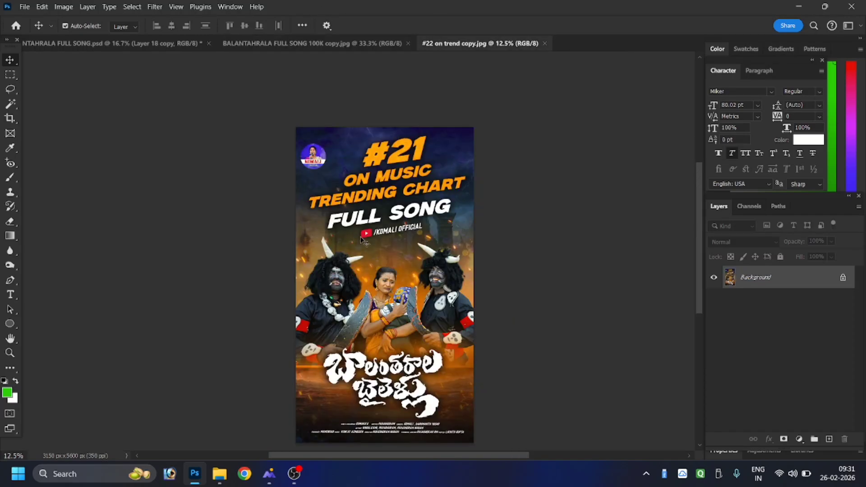
scroll(379, 277, down, 1)
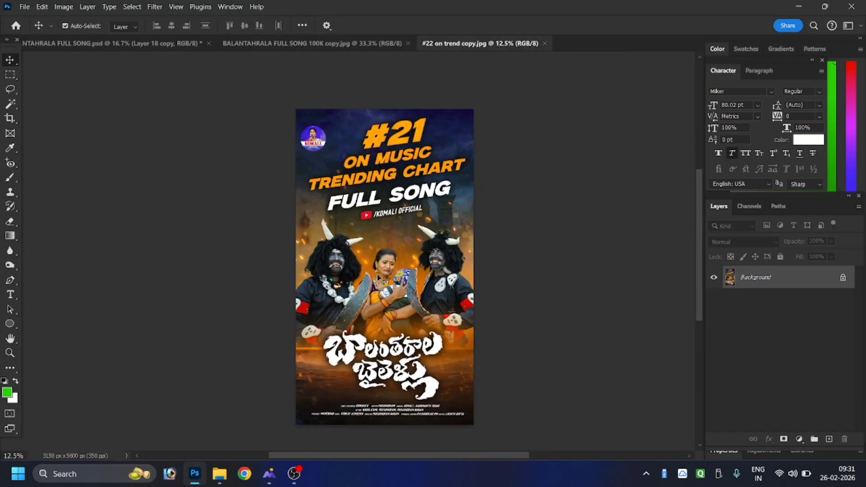
click(146, 43)
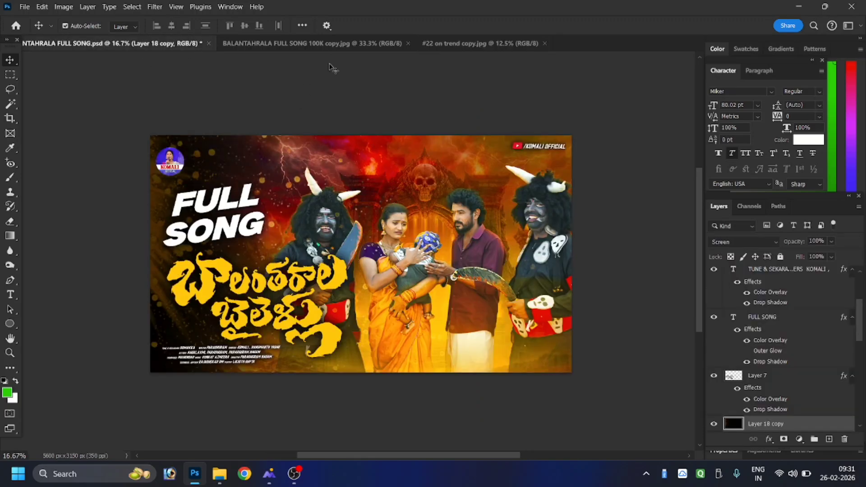
- Look over the entire 100K+ views poster, then close it and the #21 trending chart poster
click(316, 43)
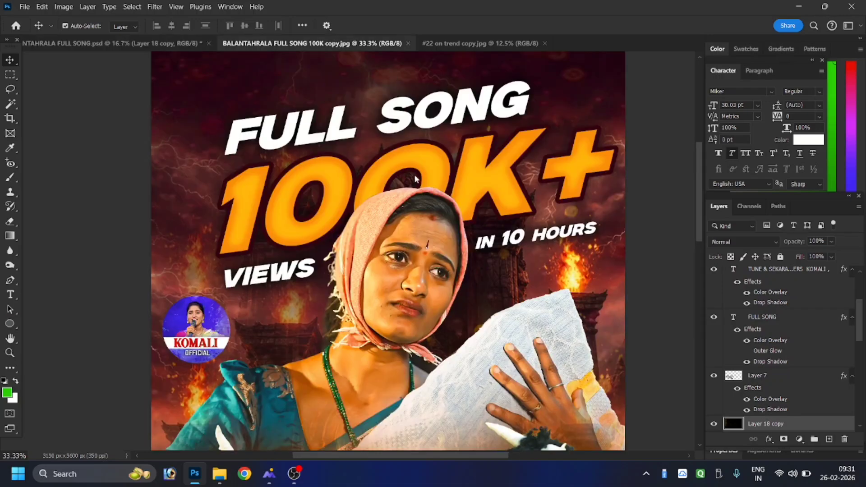
key(ctrl+minus)
key(ctrl+minus)
key(ctrl+minus)
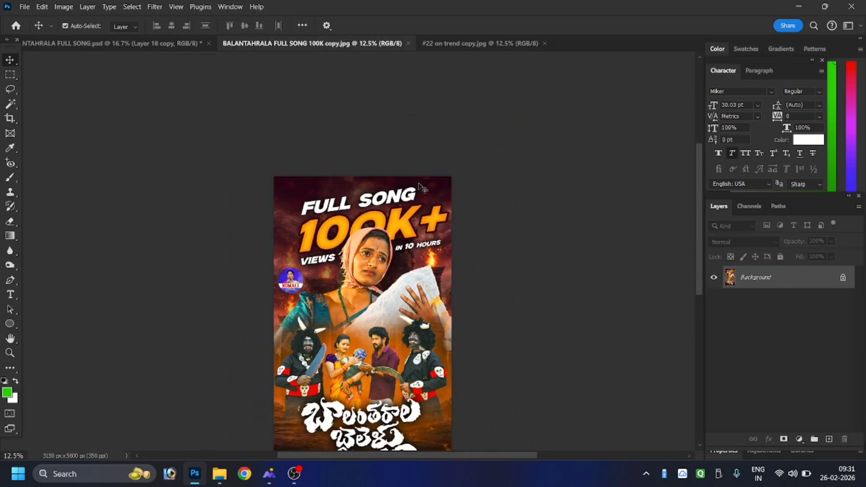
scroll(422, 187, down, 2)
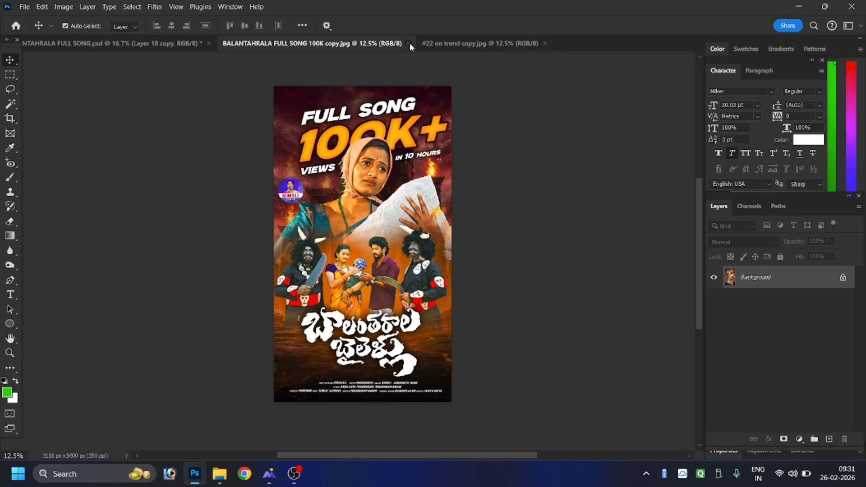
click(409, 44)
click(316, 43)
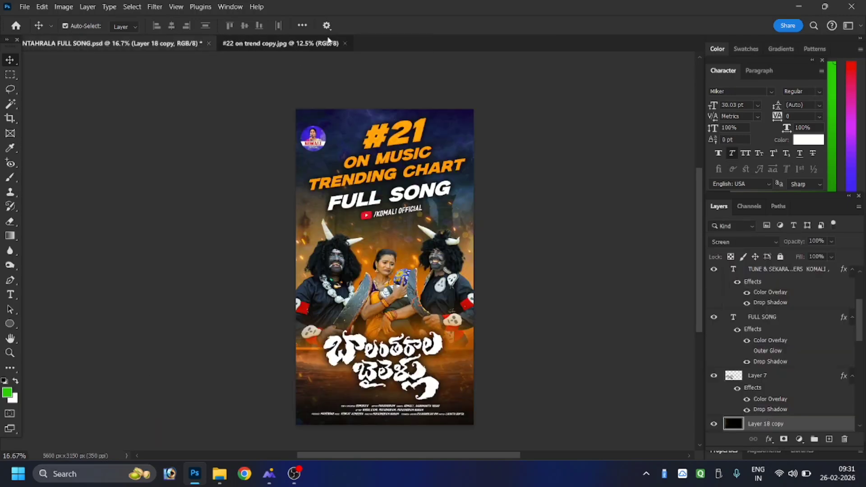
click(345, 43)
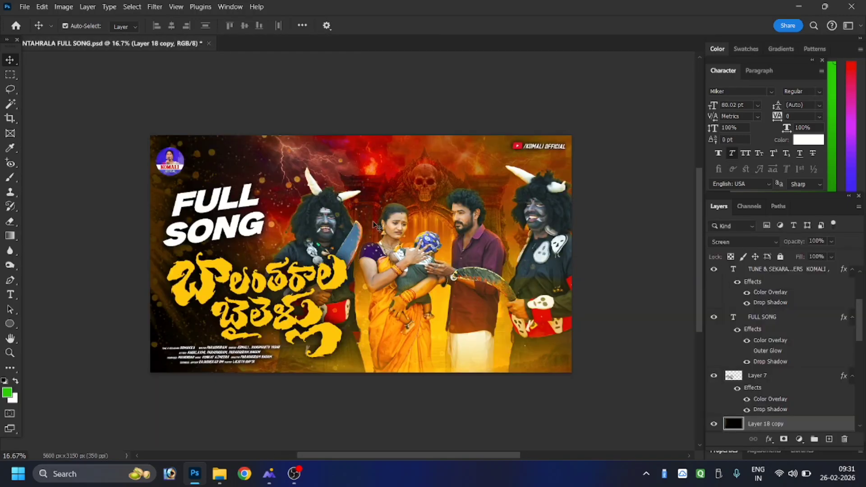
- Examine the landscape full song poster at different magnifications with the interface panels hidden
scroll(375, 224, up, 2)
scroll(375, 224, down, 2)
key(ctrl+plus)
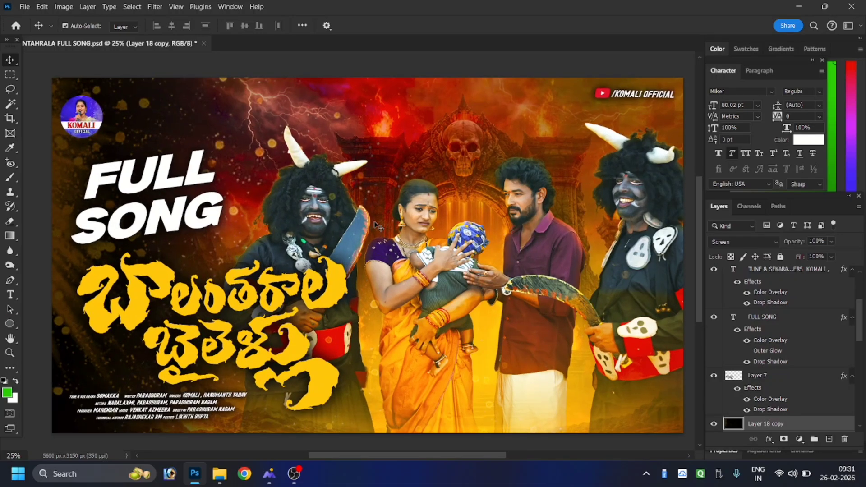
key(Tab)
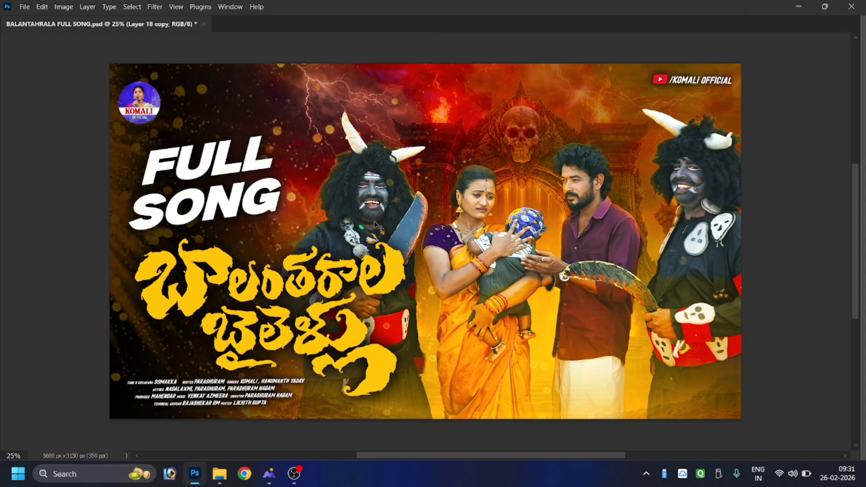
key(ctrl+minus)
key(ctrl+plus)
key(ctrl+minus)
key(ctrl+plus)
key(ctrl+minus)
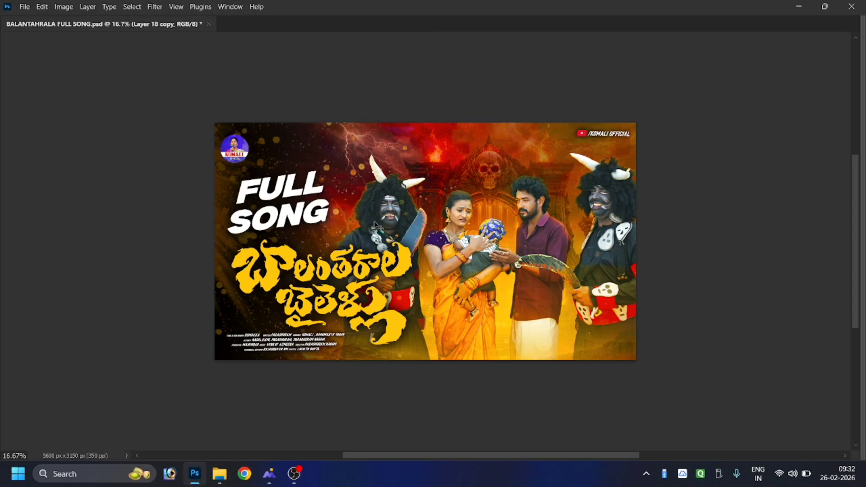
- Compare the landscape poster's composition with the interface panels shown and hidden, finishing on the panel-free view at 25%
key(Tab)
key(ctrl+plus)
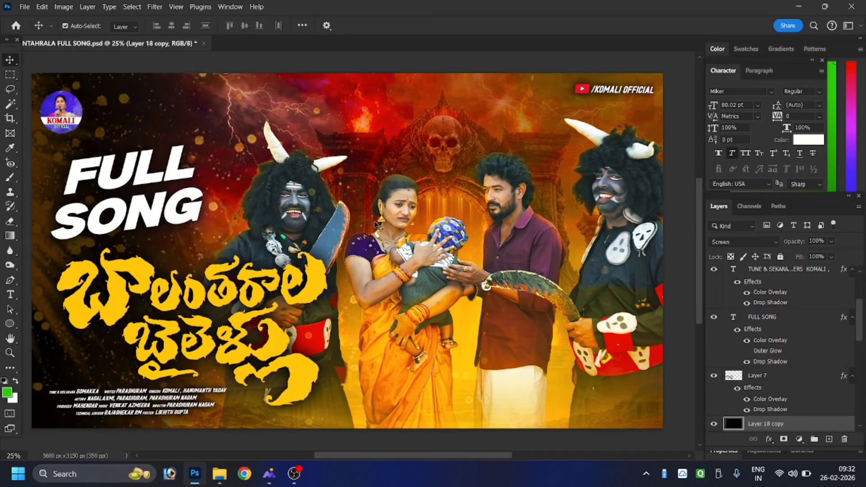
key(ctrl+minus)
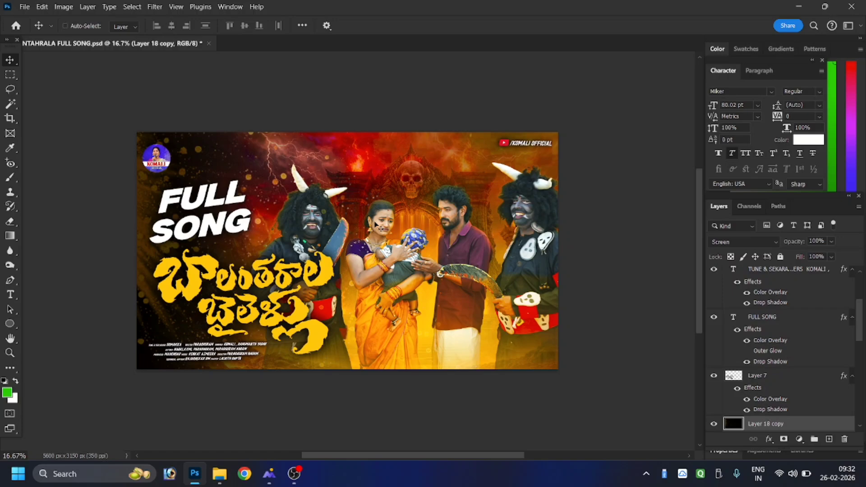
key(ctrl+plus)
key(Tab)
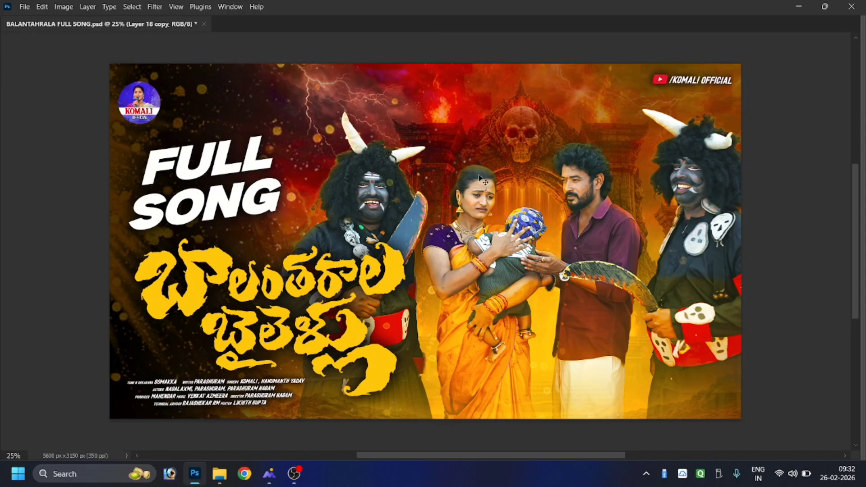
key(ctrl+plus)
key(ctrl+minus)
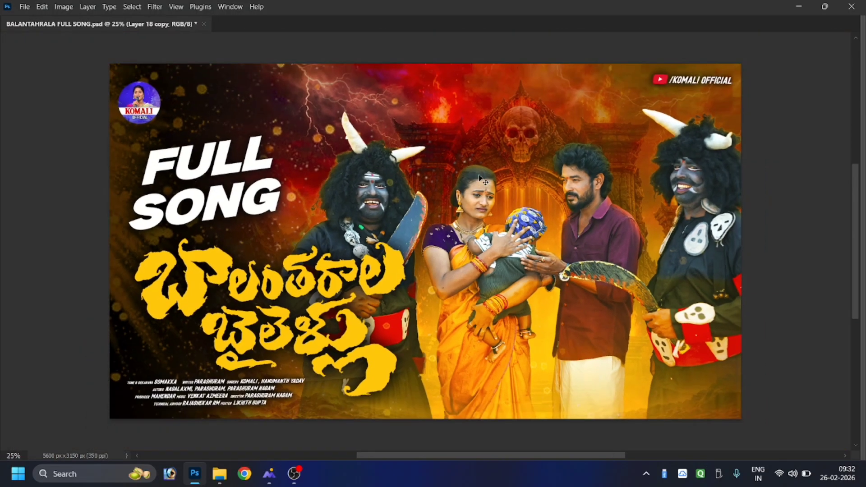